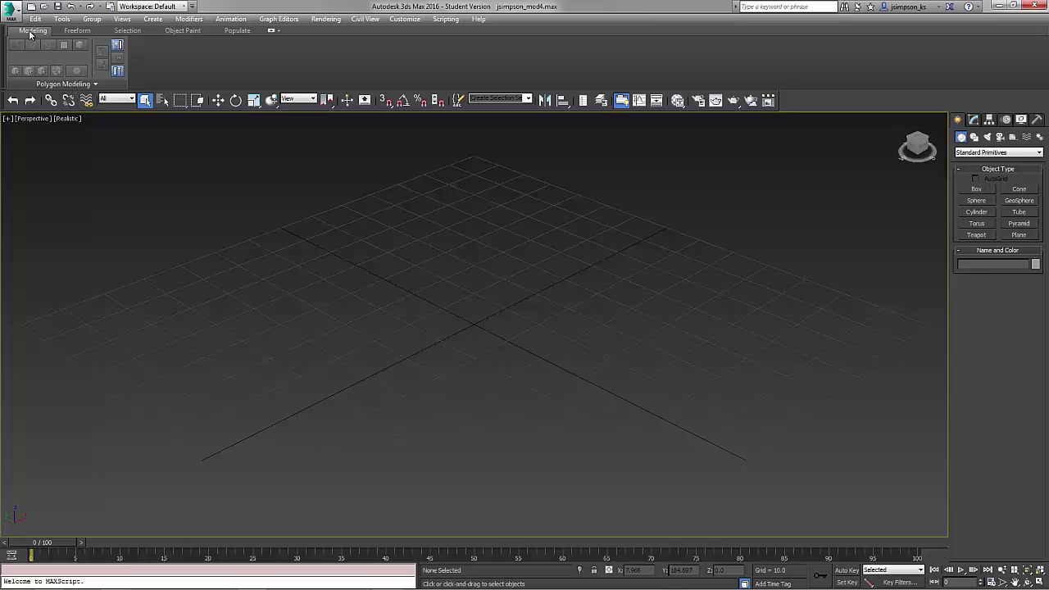
# Step: Set the current project folder to mod_4_max_files inside the module_4 folder
pyautogui.click(11, 8)
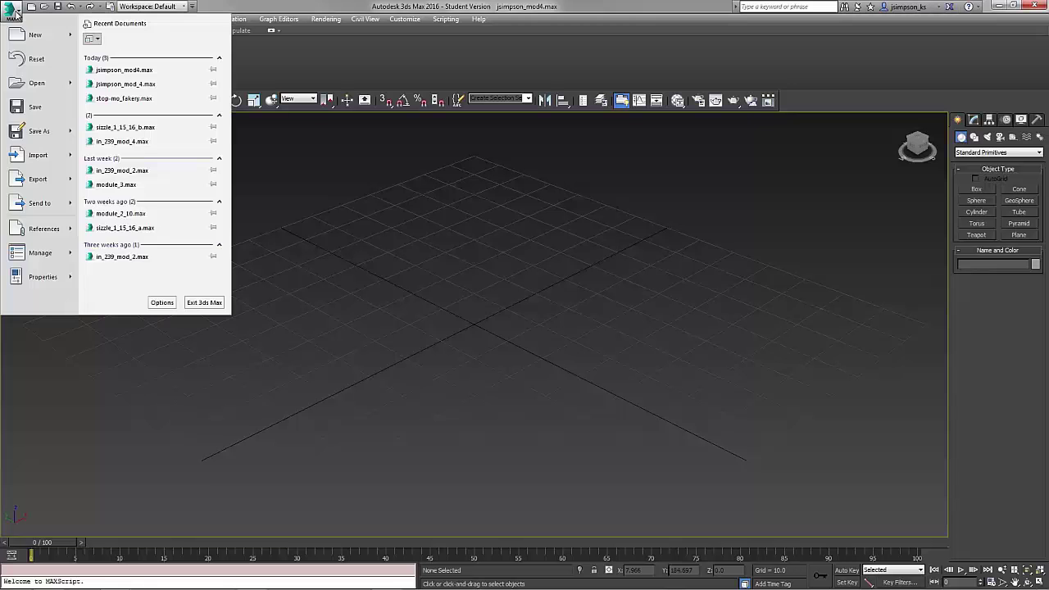
pyautogui.moveTo(36, 255)
pyautogui.click(133, 52)
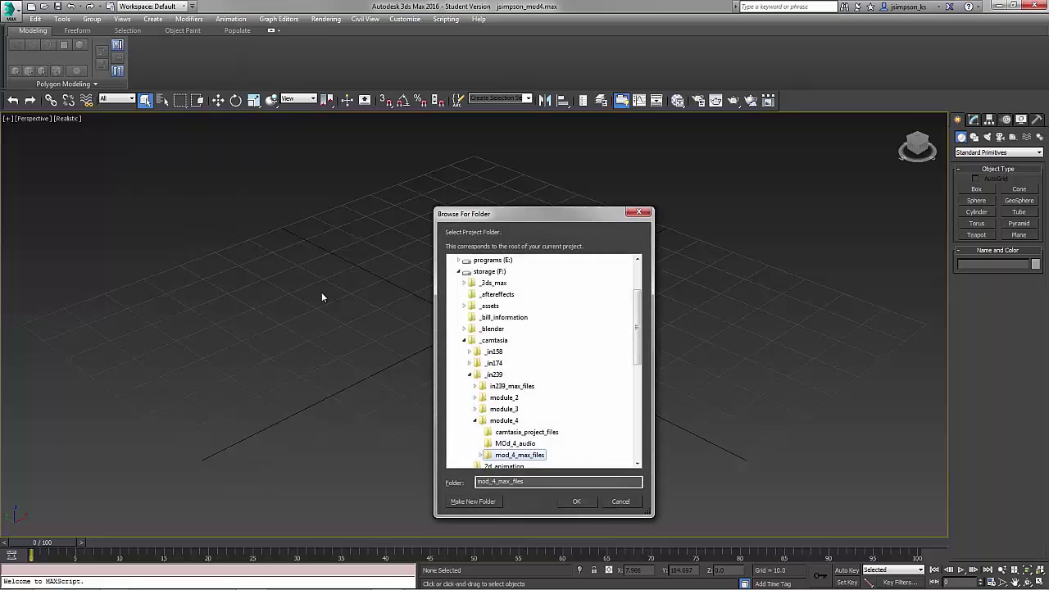
pyautogui.click(576, 501)
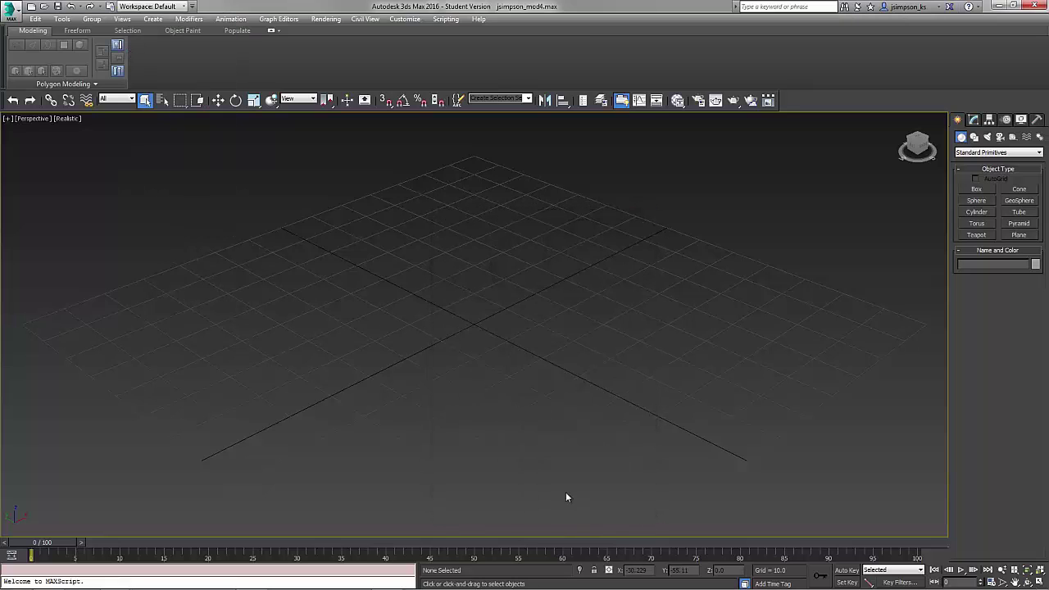
pyautogui.click(8, 16)
pyautogui.press('Escape')
# Step: Open the units setup and accept Generic Units as the display unit scale
pyautogui.click(404, 19)
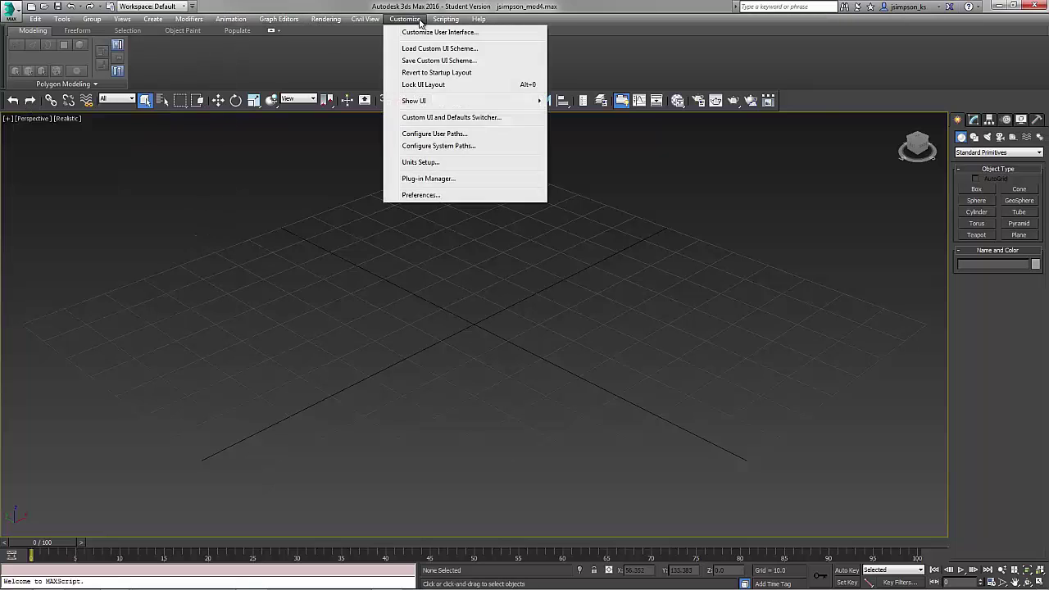
pyautogui.click(422, 161)
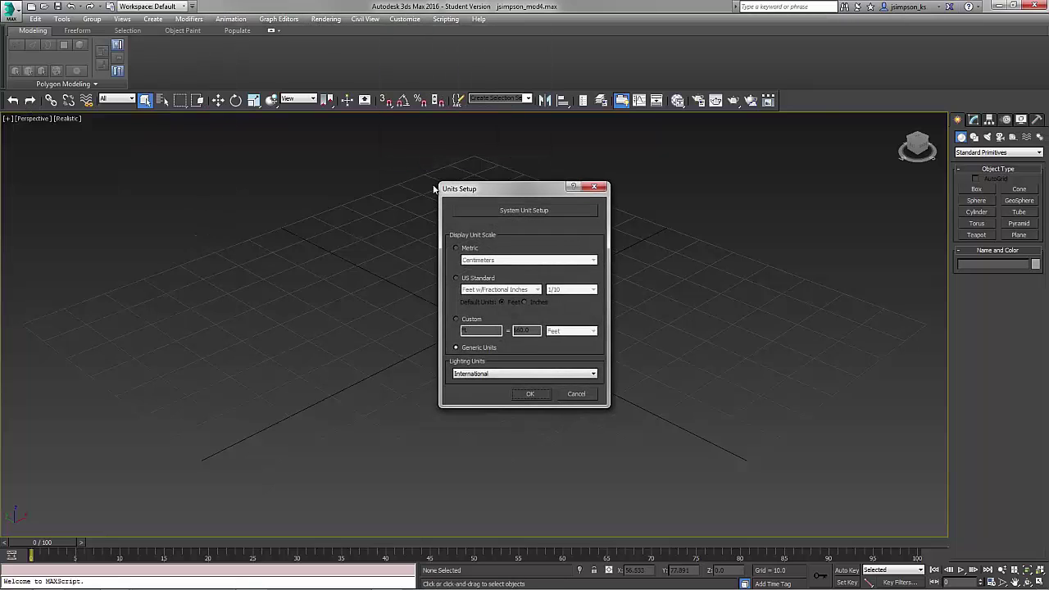
pyautogui.click(523, 401)
# Step: Change the perspective viewport's shading from Realistic to Shaded with Edged Faces
pyautogui.click(66, 118)
pyautogui.click(91, 143)
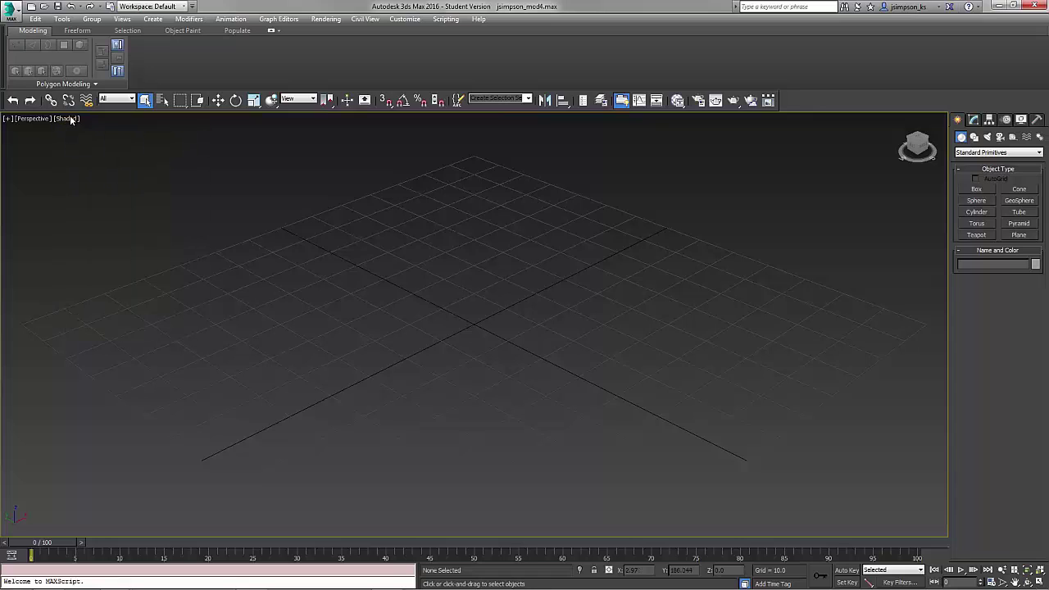
pyautogui.click(70, 118)
pyautogui.click(110, 165)
# Step: Create a plane by keyboard entry at Z 30 with a length of 60 and a width of 42
pyautogui.click(1023, 235)
pyautogui.click(998, 309)
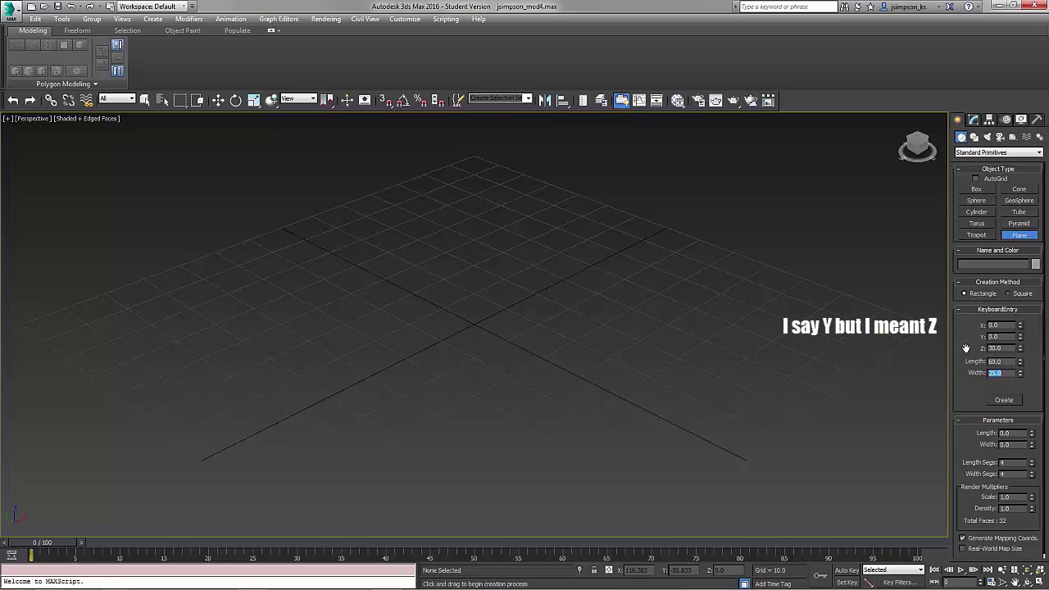
pyautogui.write('2')
pyautogui.click(1004, 400)
# Step: Rotate the plane upright by 90 degrees about X using angle snap, and make a perpendicular copy rotated -90 degrees about Z
pyautogui.press('e')
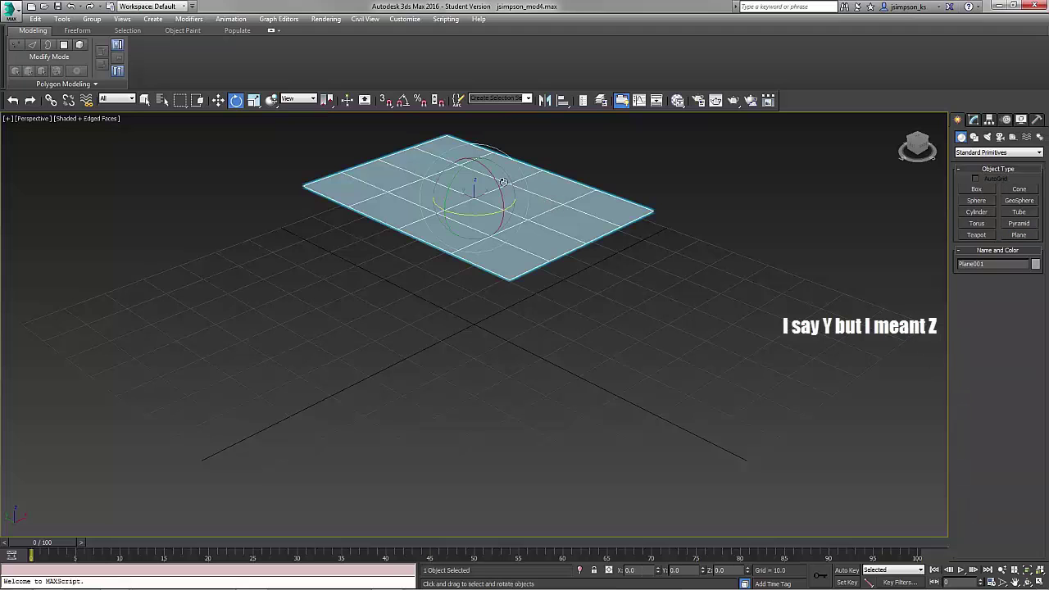
pyautogui.moveTo(554, 210); pyautogui.dragTo(533, 240)
pyautogui.hotkey('ctrl', 'z')
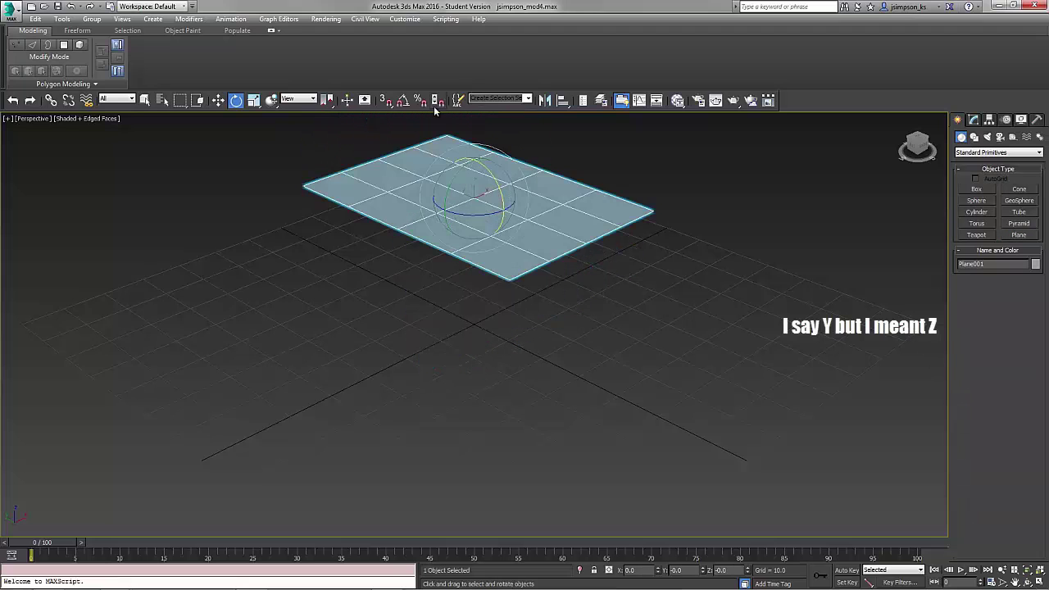
pyautogui.click(403, 100)
pyautogui.moveTo(499, 179)
pyautogui.mouseDown()
pyautogui.moveTo(484, 209)
pyautogui.moveTo(421, 205)
pyautogui.mouseUp()
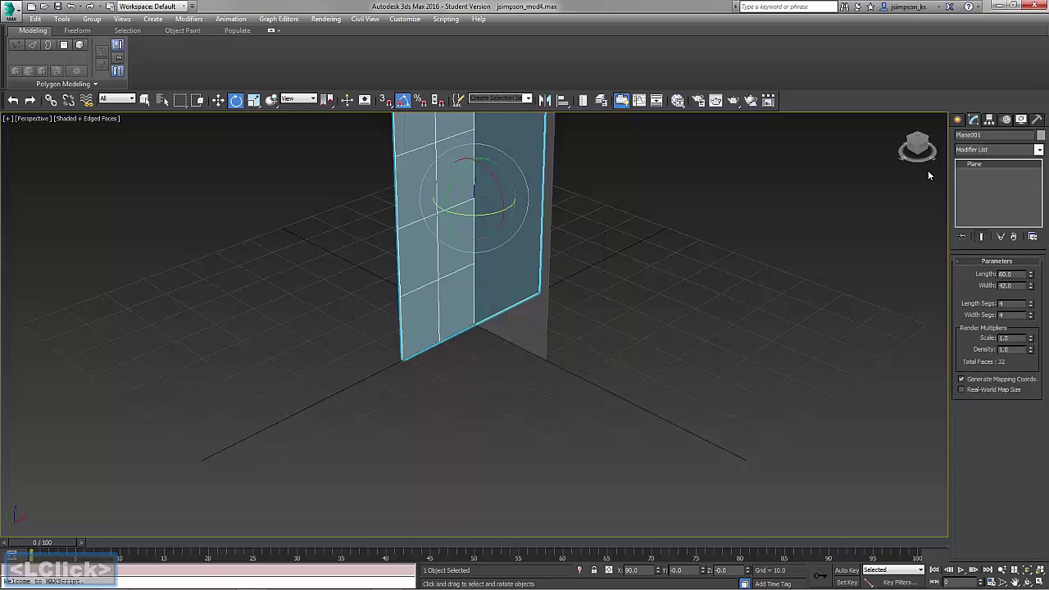
# Step: Rename the selected upright plane "front view"
pyautogui.moveTo(988, 134); pyautogui.dragTo(936, 134)
pyautogui.write('front view')
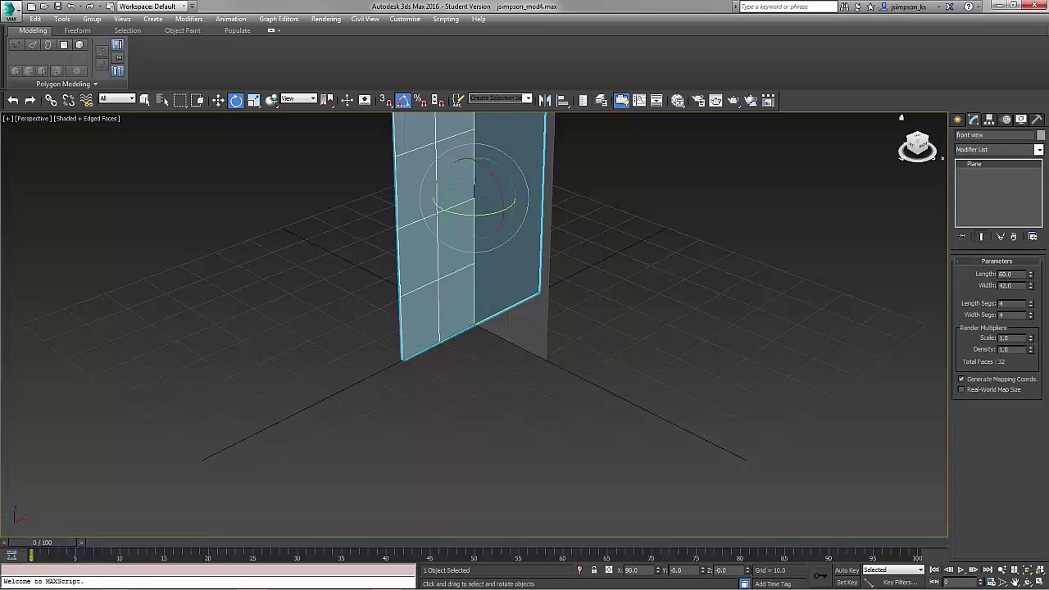
pyautogui.press('Return')
# Step: Rename the perpendicular plane "side view"
pyautogui.click(538, 328)
pyautogui.moveTo(998, 133); pyautogui.dragTo(856, 128)
pyautogui.write('sid')
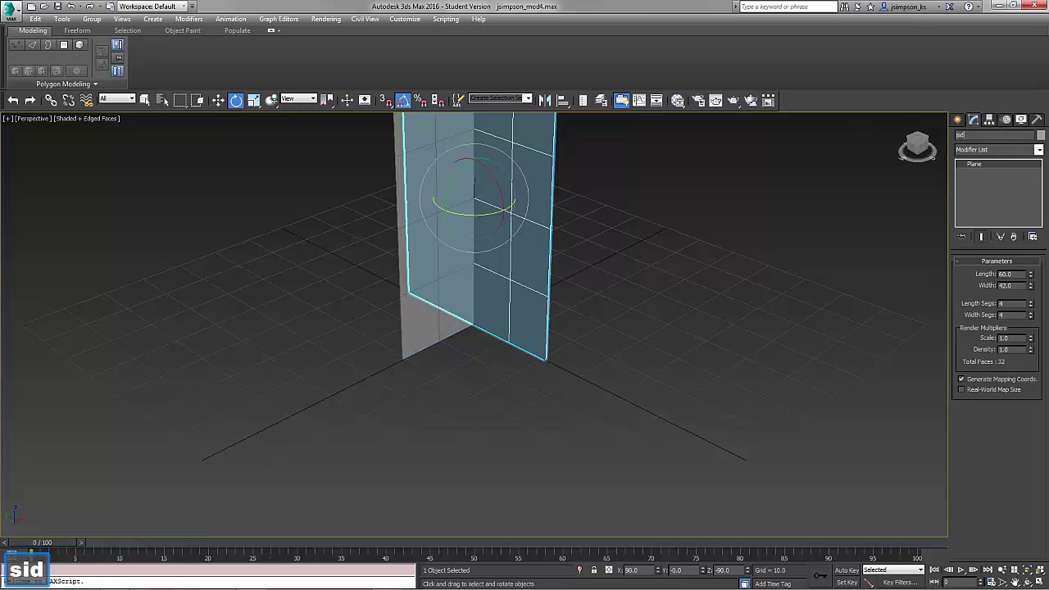
pyautogui.write('e view')
pyautogui.press('Return')
# Step: Add two Standard materials in the Slate Material Editor and place their nodes one above the other
pyautogui.press('m')
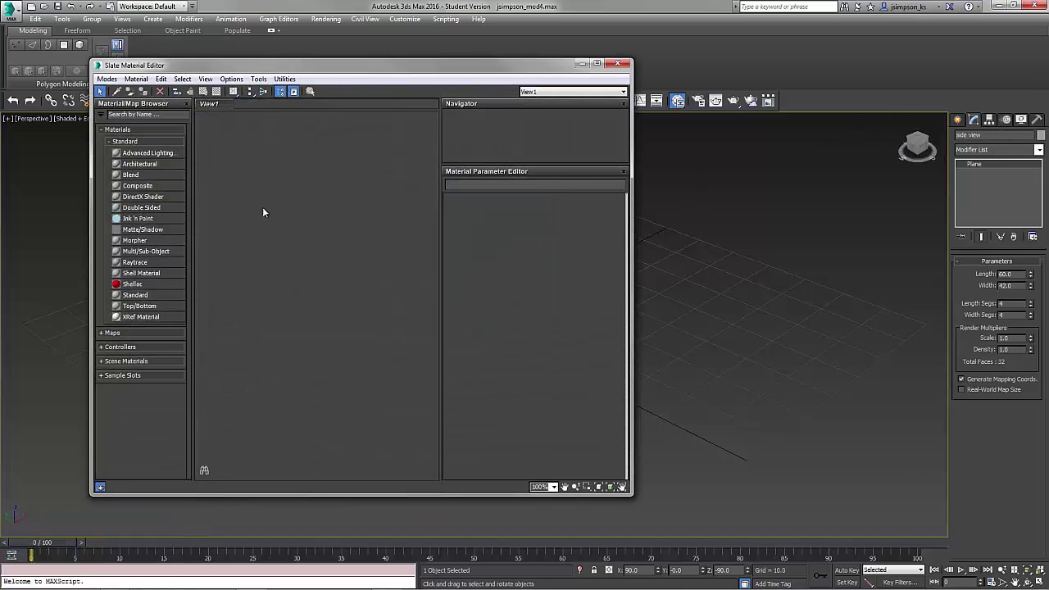
pyautogui.doubleClick(132, 295)
pyautogui.doubleClick(145, 296)
pyautogui.moveTo(364, 407); pyautogui.dragTo(372, 304, button='middle')
pyautogui.moveTo(288, 272); pyautogui.dragTo(364, 283)
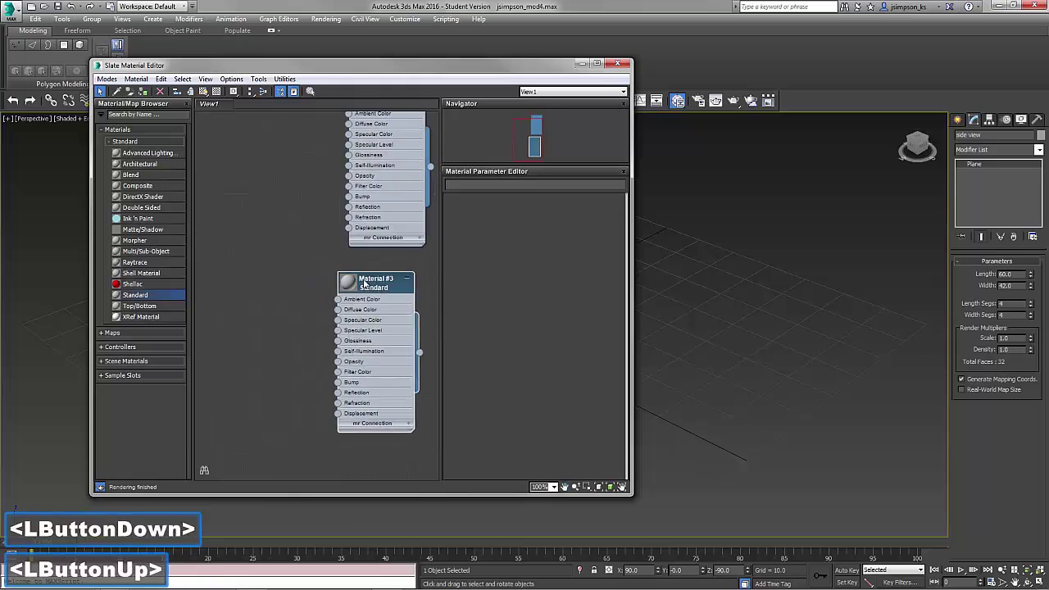
# Step: Name the upper Standard material "front view"
pyautogui.moveTo(364, 283); pyautogui.dragTo(349, 378, button='middle')
pyautogui.doubleClick(368, 193)
pyautogui.click(532, 183)
pyautogui.write('front vie')
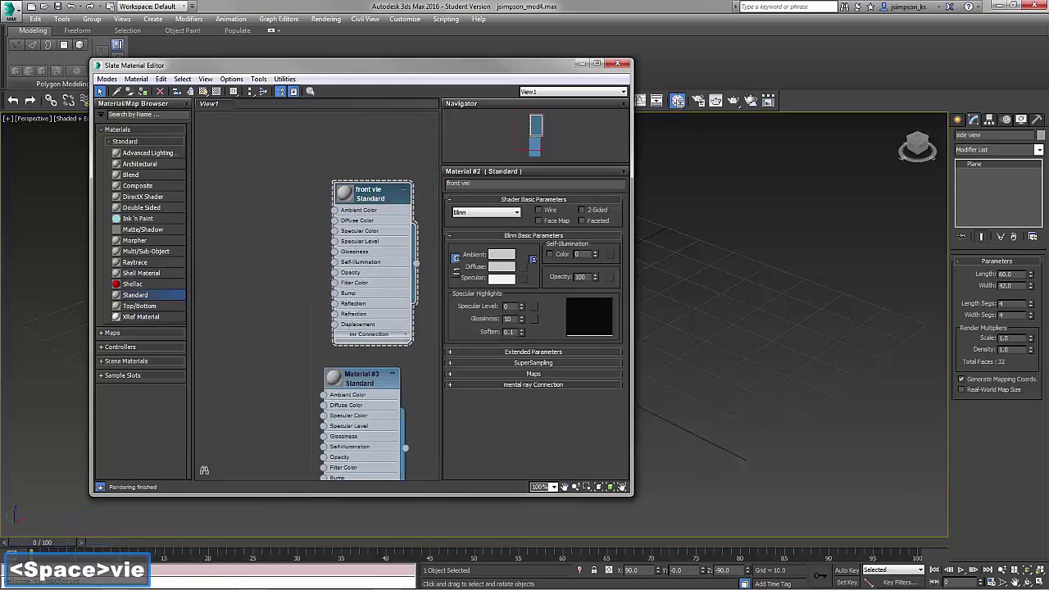
pyautogui.write('w')
pyautogui.press('Return')
# Step: Connect a Bitmap map with the Alien_Front image to the front view material's Diffuse Color
pyautogui.moveTo(336, 220); pyautogui.dragTo(293, 190)
pyautogui.click(323, 185)
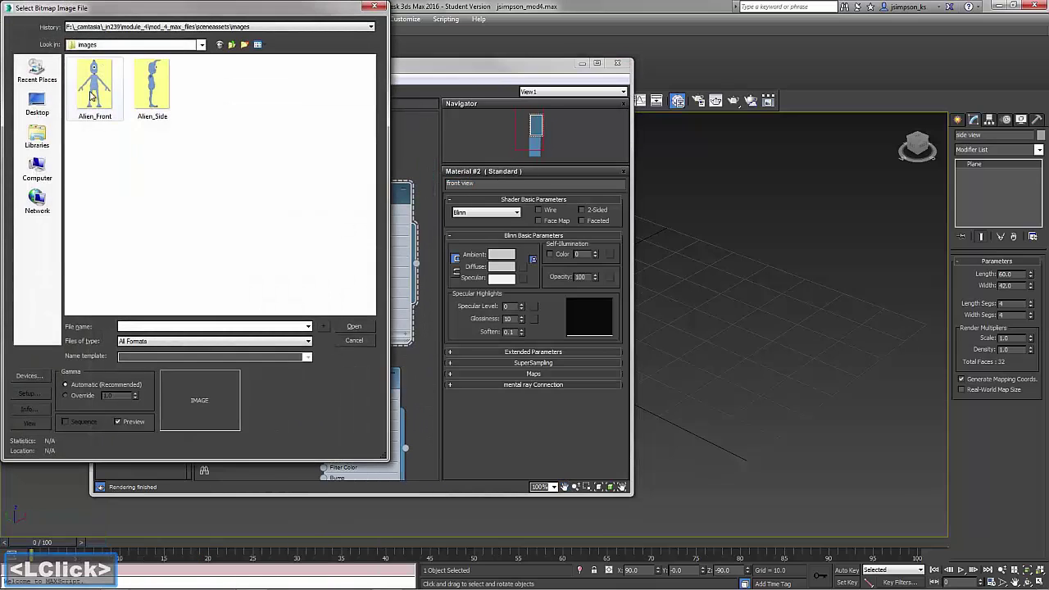
pyautogui.doubleClick(92, 86)
# Step: Connect a Bitmap map with the Alien_Side image to the lower material's Diffuse Color
pyautogui.moveTo(323, 404); pyautogui.dragTo(272, 369)
pyautogui.click(286, 170)
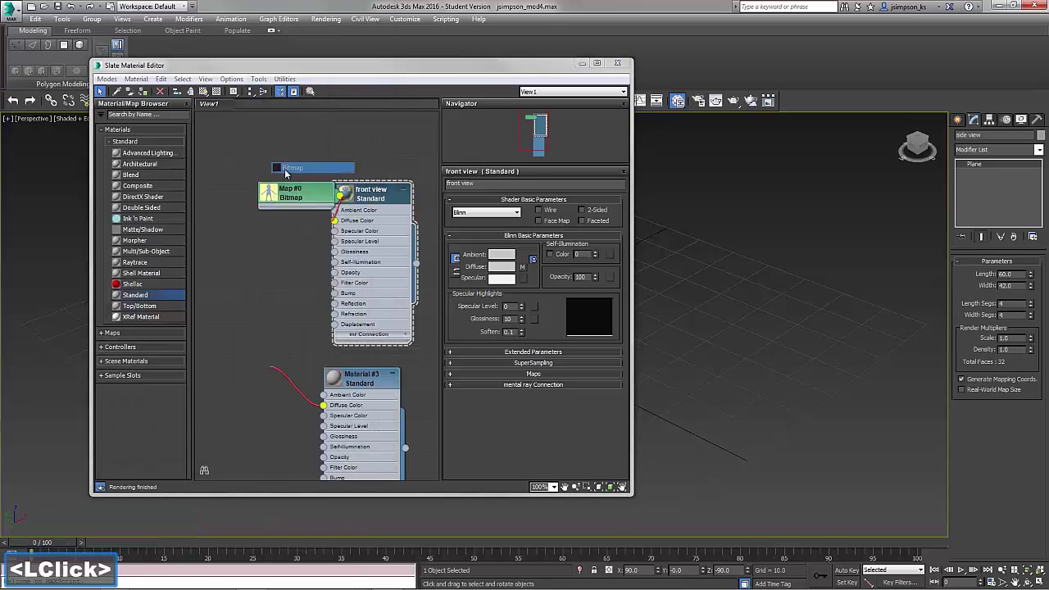
pyautogui.click(150, 88)
pyautogui.click(363, 326)
# Step: Name the material with the Alien_Side bitmap "side view"
pyautogui.doubleClick(357, 378)
pyautogui.moveTo(483, 184); pyautogui.dragTo(445, 183)
pyautogui.write('s')
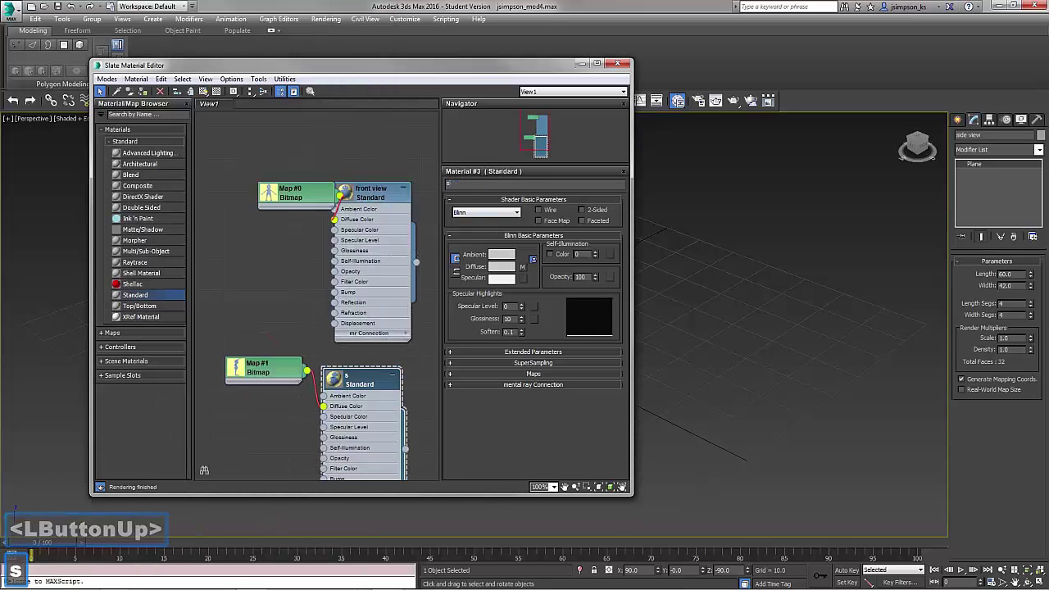
pyautogui.write('ide view')
pyautogui.press('Return')
# Step: Assign the front view and side view materials to their matching reference planes
pyautogui.moveTo(363, 64); pyautogui.dragTo(754, 77)
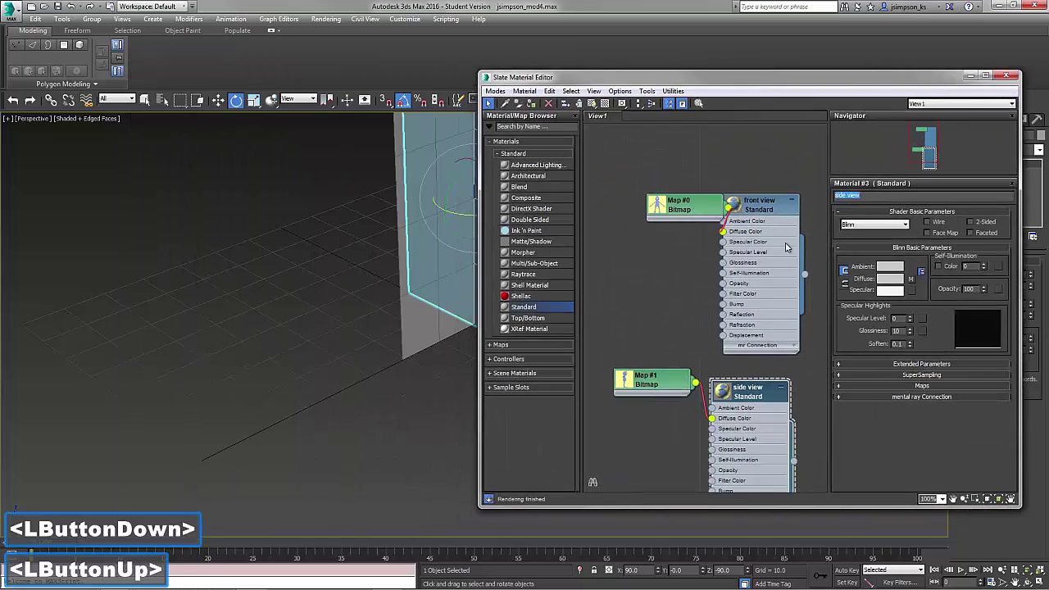
pyautogui.click(512, 237)
pyautogui.moveTo(512, 238); pyautogui.dragTo(400, 355, button='middle')
pyautogui.moveTo(934, 237); pyautogui.dragTo(931, 88)
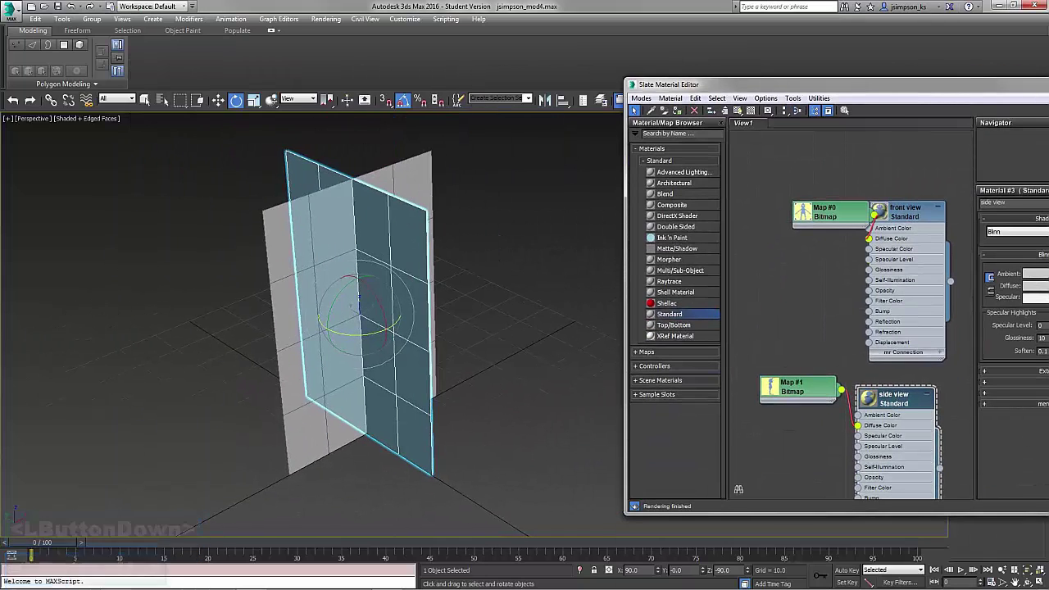
pyautogui.moveTo(941, 469); pyautogui.dragTo(396, 371)
pyautogui.moveTo(820, 85); pyautogui.dragTo(682, 91)
# Step: Show both the front view and side view materials shaded in the viewport, and close the material editor
pyautogui.doubleClick(757, 223)
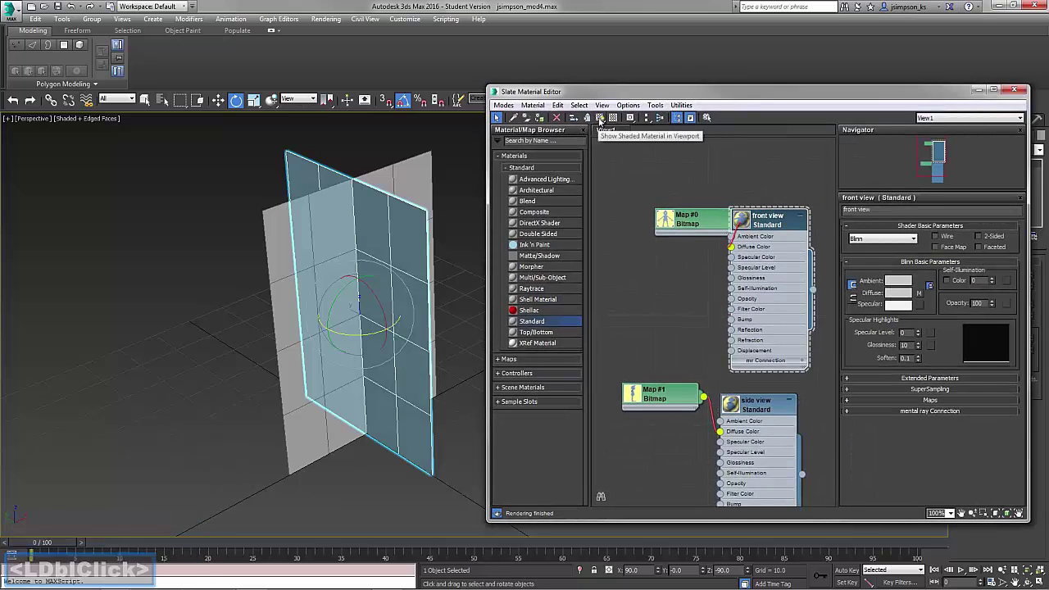
pyautogui.click(601, 118)
pyautogui.doubleClick(756, 404)
pyautogui.click(600, 118)
pyautogui.click(1016, 89)
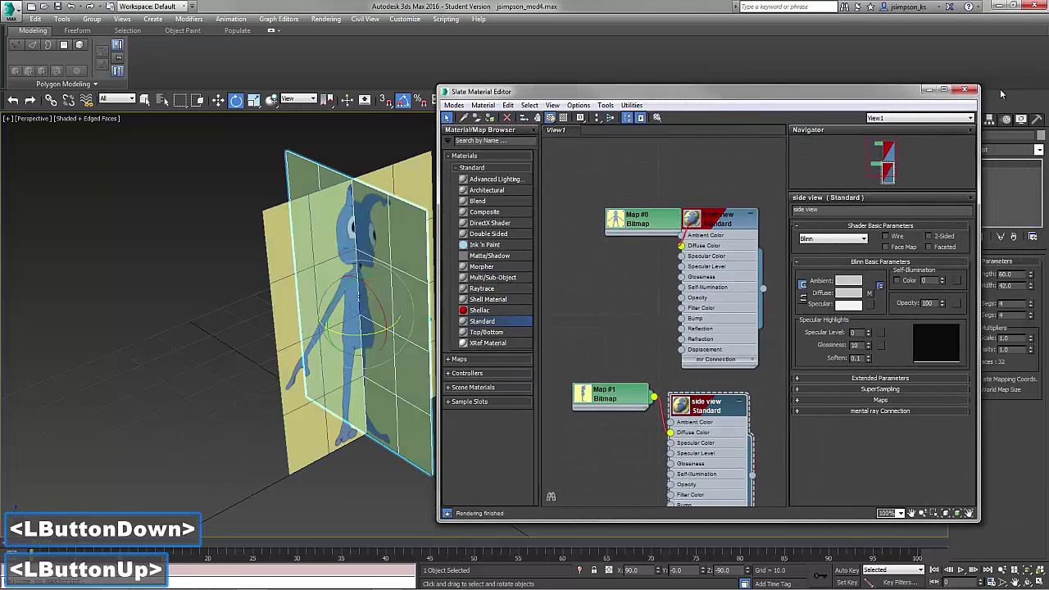
pyautogui.hotkey('alt', 'F9')
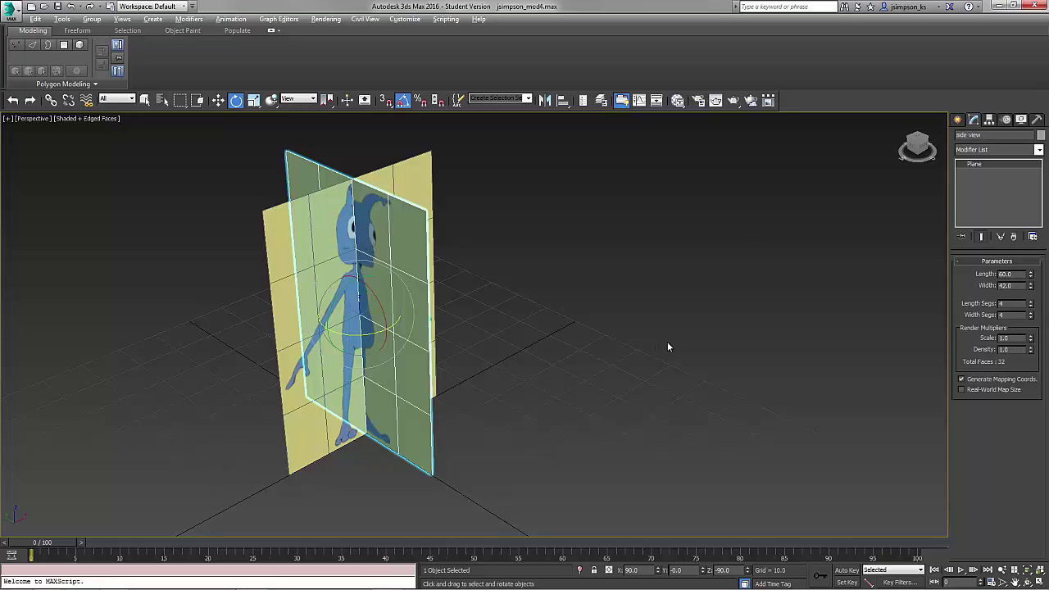
# Step: Create a box by keyboard entry at Z 22 with length 9, width 10 and height 19 for the alien's torso
pyautogui.click(957, 119)
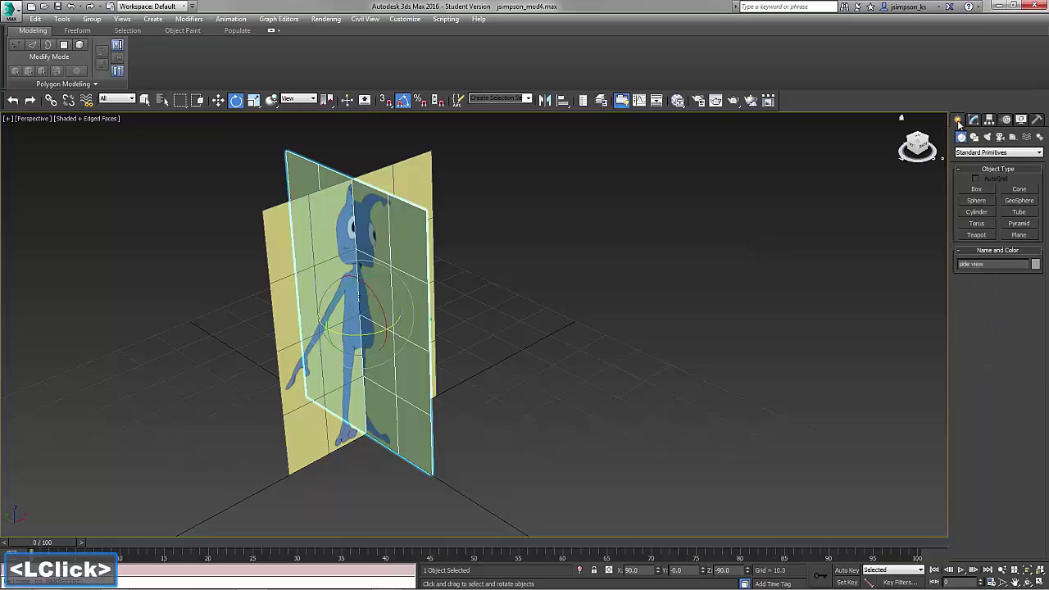
pyautogui.click(976, 189)
pyautogui.click(997, 309)
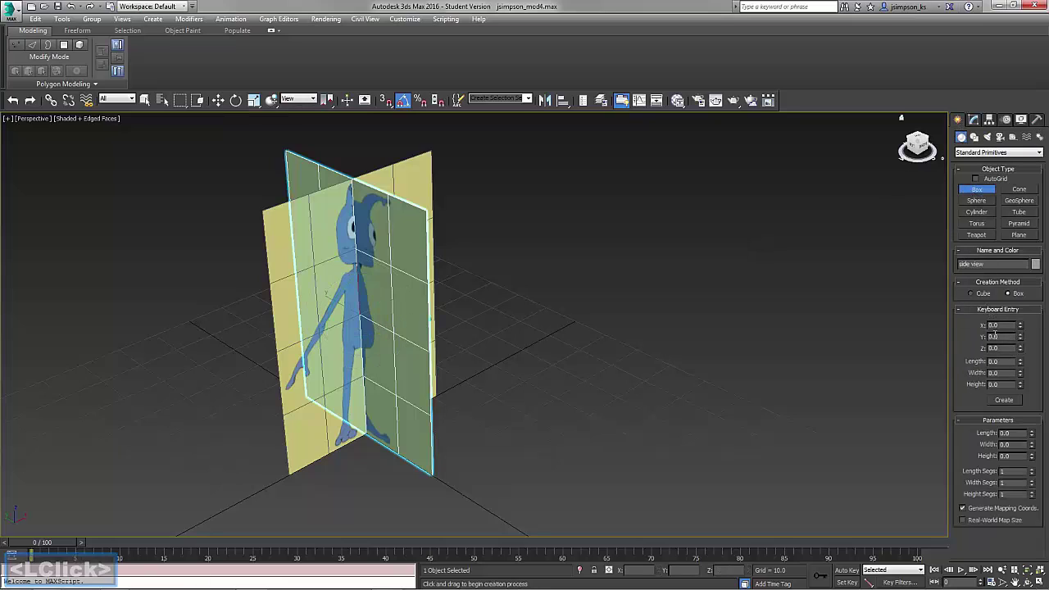
pyautogui.moveTo(1008, 362); pyautogui.dragTo(990, 348)
pyautogui.write('9')
pyautogui.press('Tab')
pyautogui.write('10')
pyautogui.press('Tab')
pyautogui.write('19')
pyautogui.write('22')
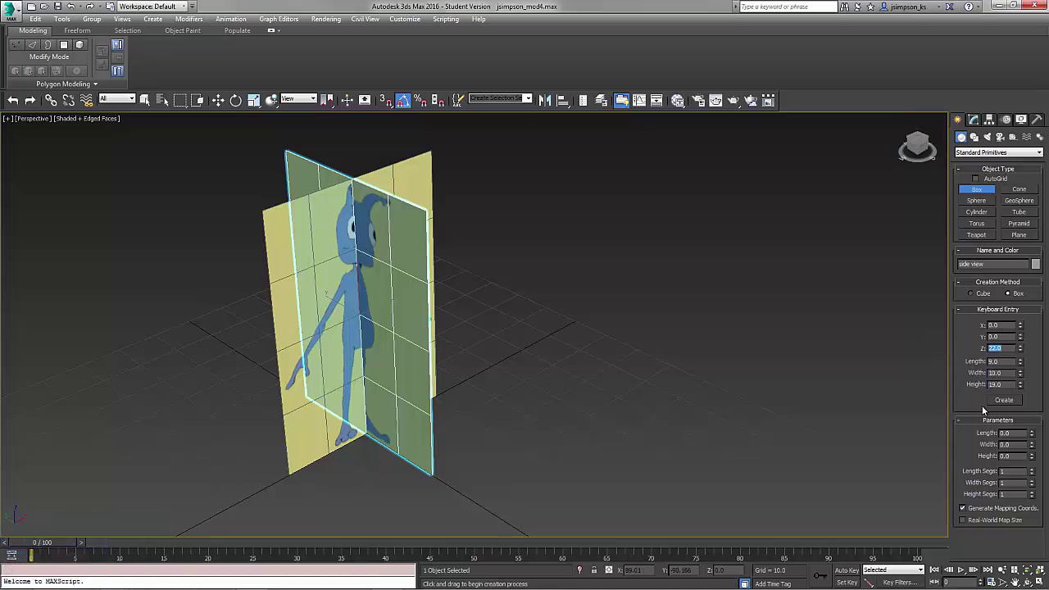
pyautogui.click(1004, 400)
# Step: Give the box 3 length, 2 width and 4 height segments, and rename it "body"
pyautogui.keyDown('alt'); pyautogui.moveTo(393, 323); pyautogui.dragTo(431, 299, button='middle'); pyautogui.keyUp('alt')
pyautogui.click(974, 120)
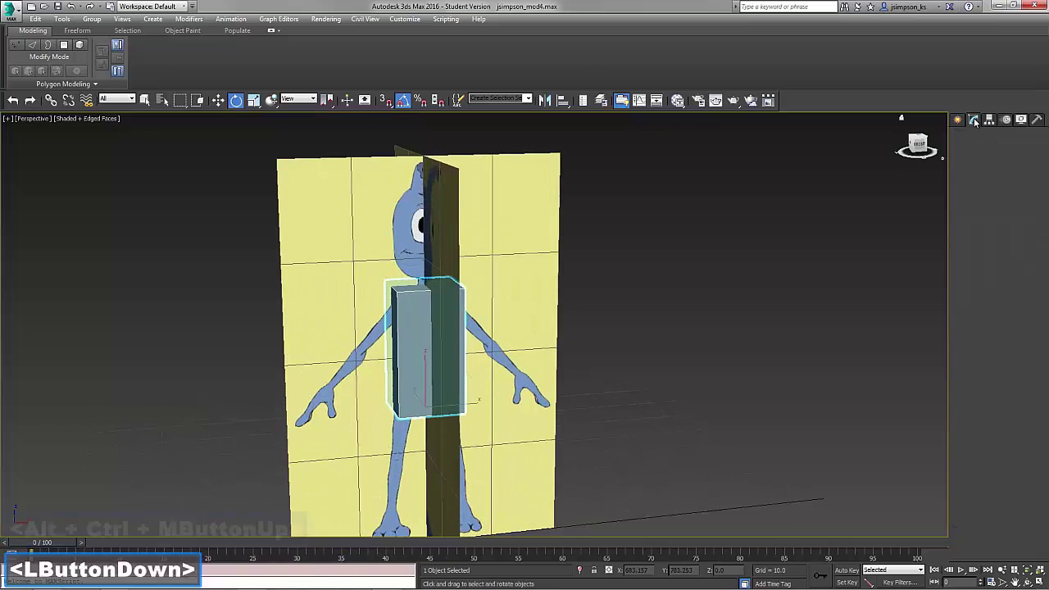
pyautogui.doubleClick(1013, 311)
pyautogui.write('3')
pyautogui.press('Tab')
pyautogui.write('2')
pyautogui.press('Tab')
pyautogui.write('4')
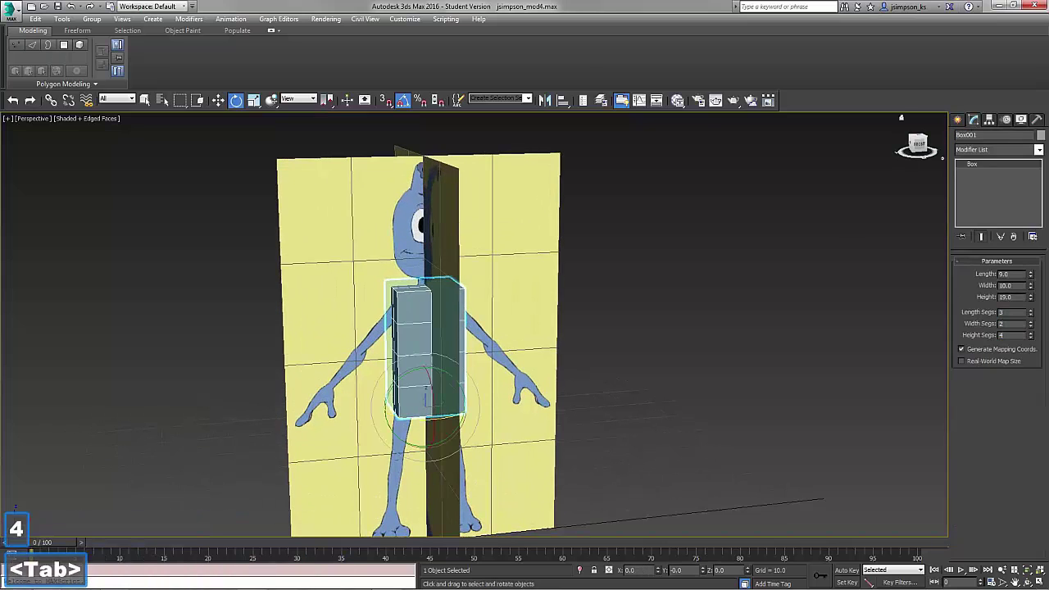
pyautogui.press('Tab')
pyautogui.doubleClick(998, 137)
pyautogui.write('body')
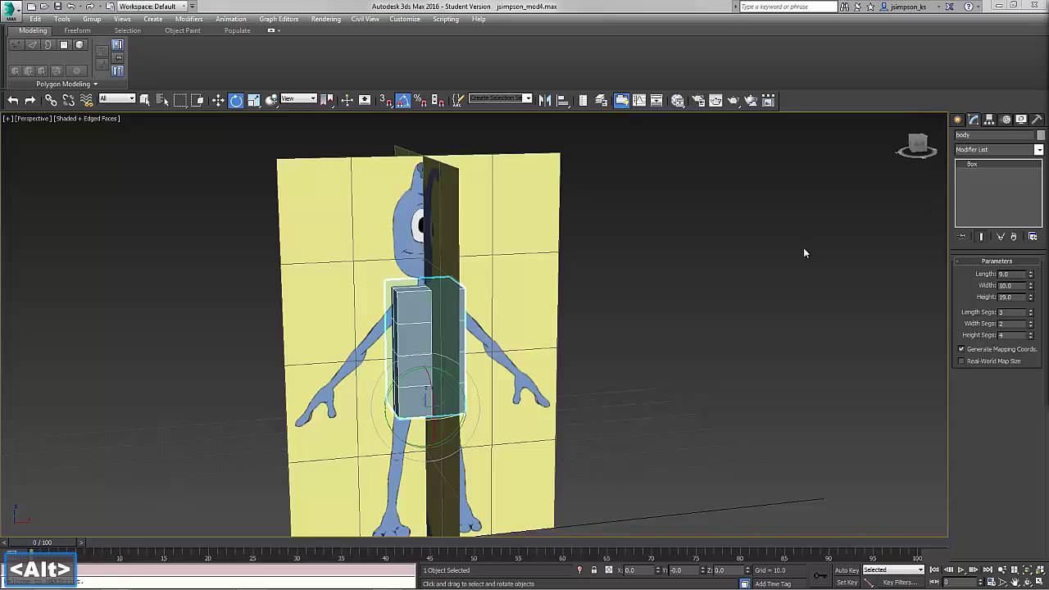
# Step: Turn on See-Through in the body box's object properties so the reference image shows behind it
pyautogui.hotkey('alt', 'F9')
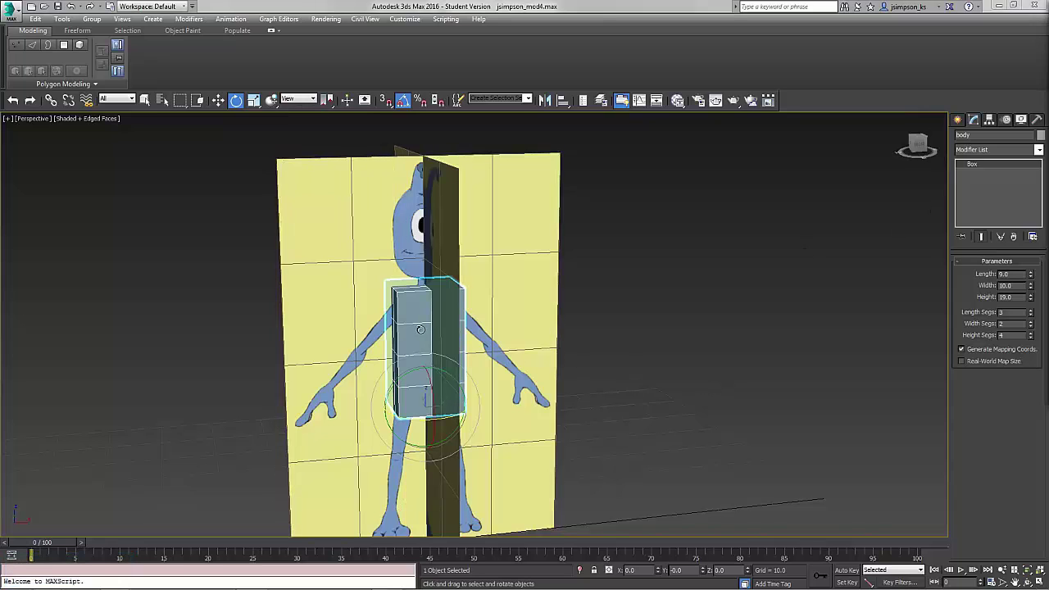
pyautogui.rightClick(420, 329)
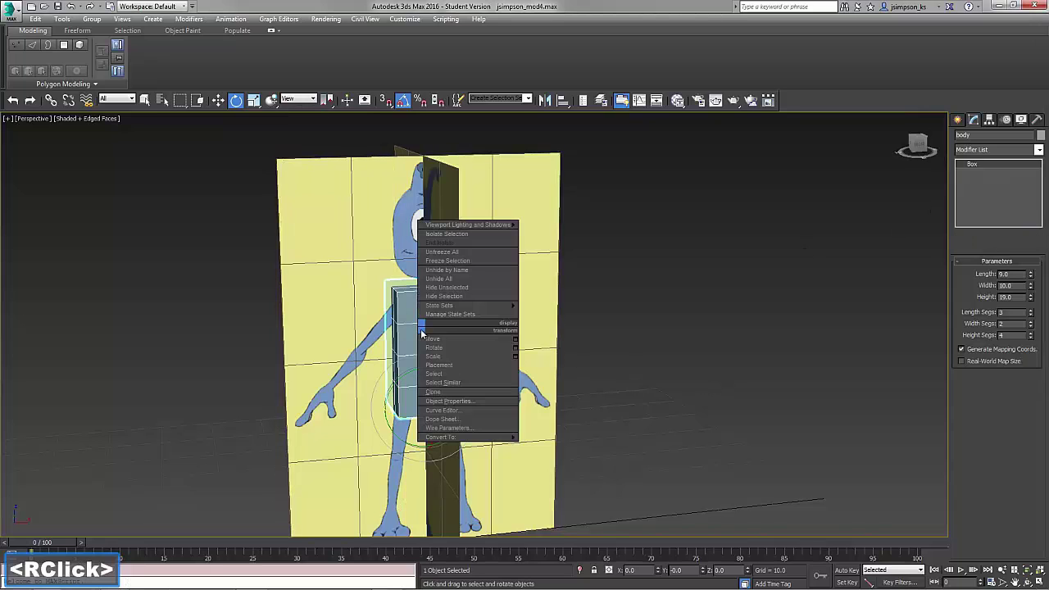
pyautogui.click(447, 402)
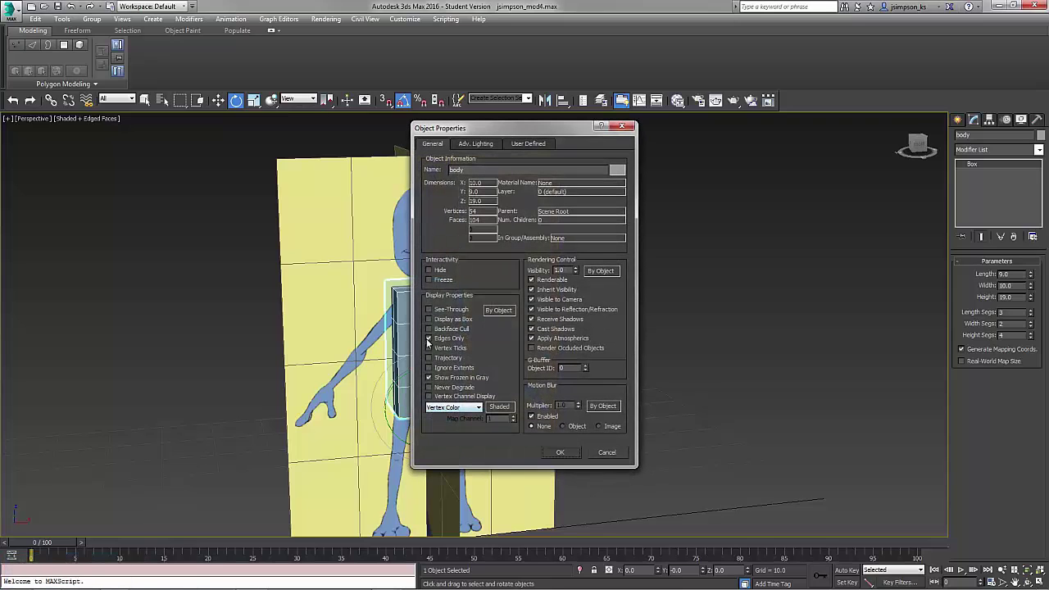
pyautogui.click(429, 310)
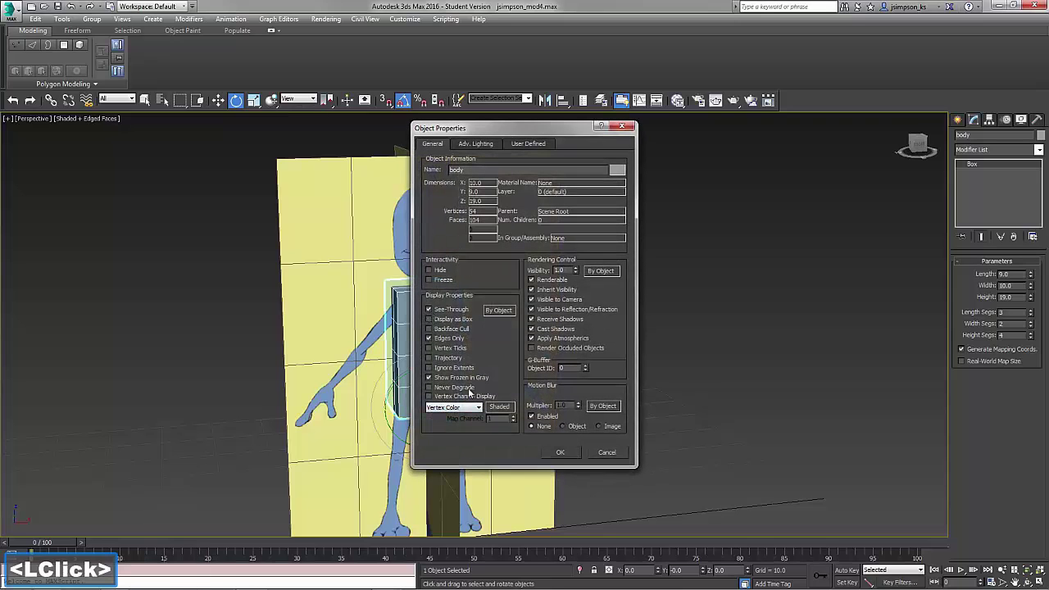
pyautogui.click(560, 453)
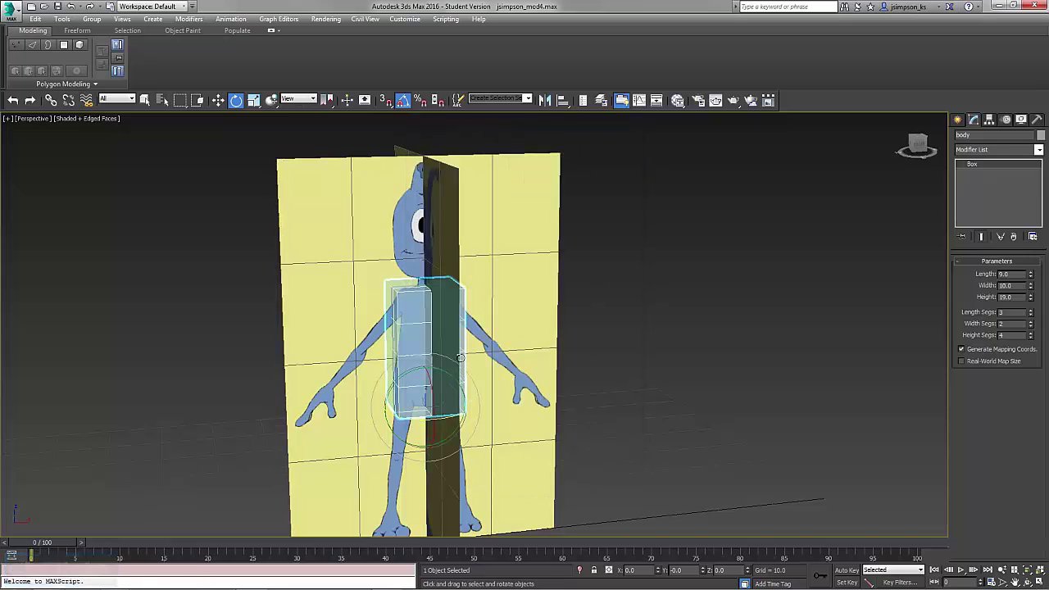
pyautogui.keyDown('alt'); pyautogui.moveTo(474, 345); pyautogui.dragTo(465, 337, button='middle'); pyautogui.keyUp('alt')
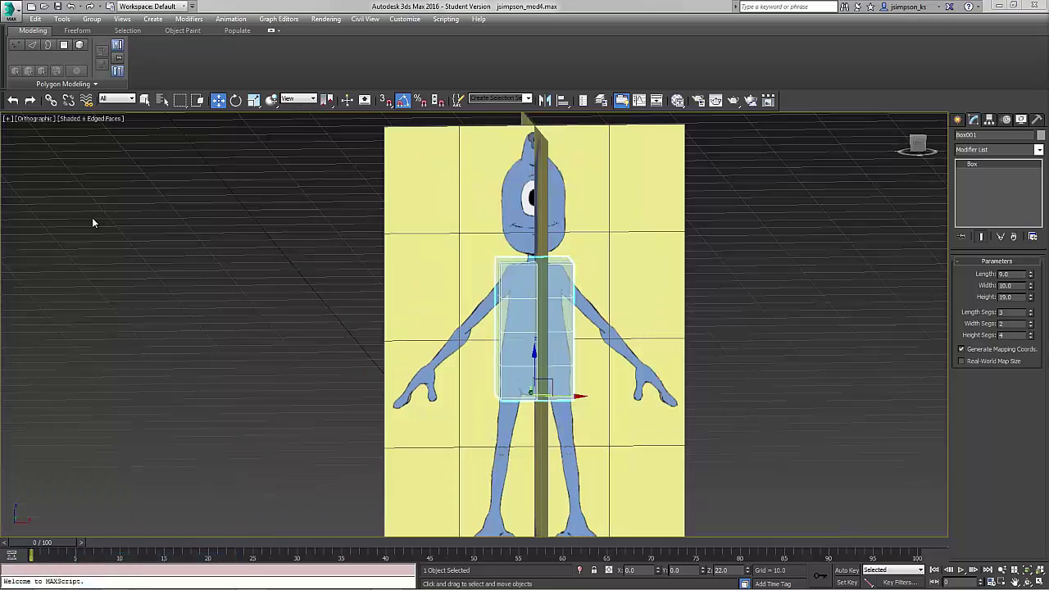
# Step: Convert the torso box to an editable poly and start editing its vertices
pyautogui.click(76, 83)
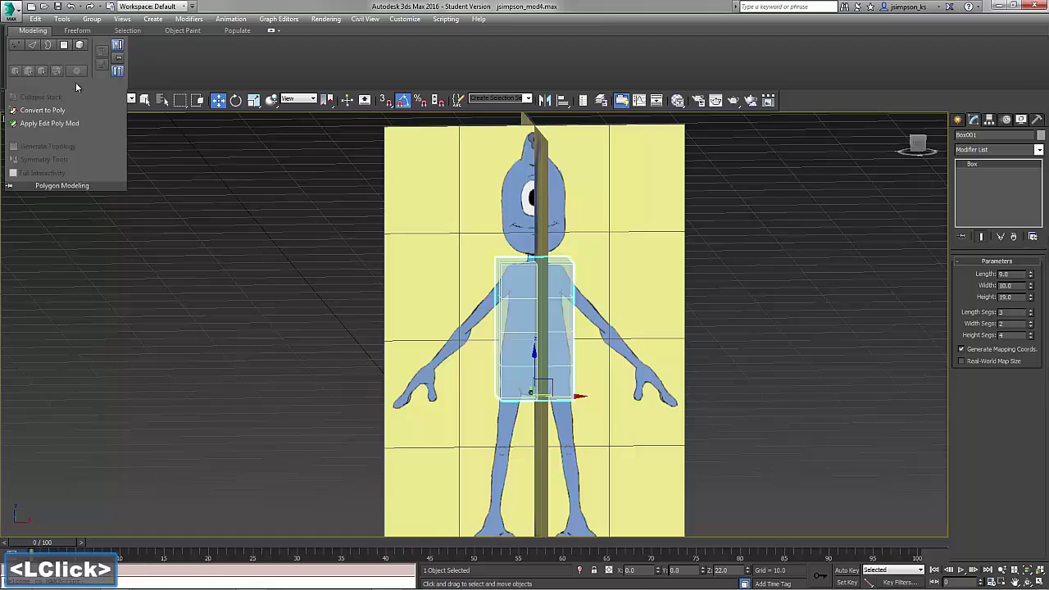
pyautogui.click(42, 112)
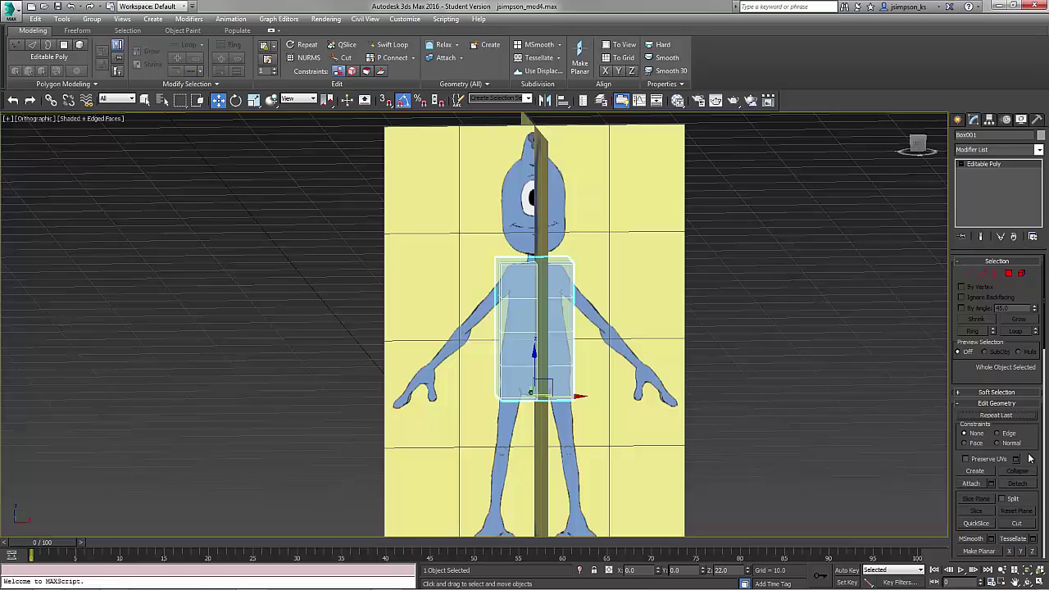
pyautogui.moveTo(1030, 459); pyautogui.dragTo(988, 332)
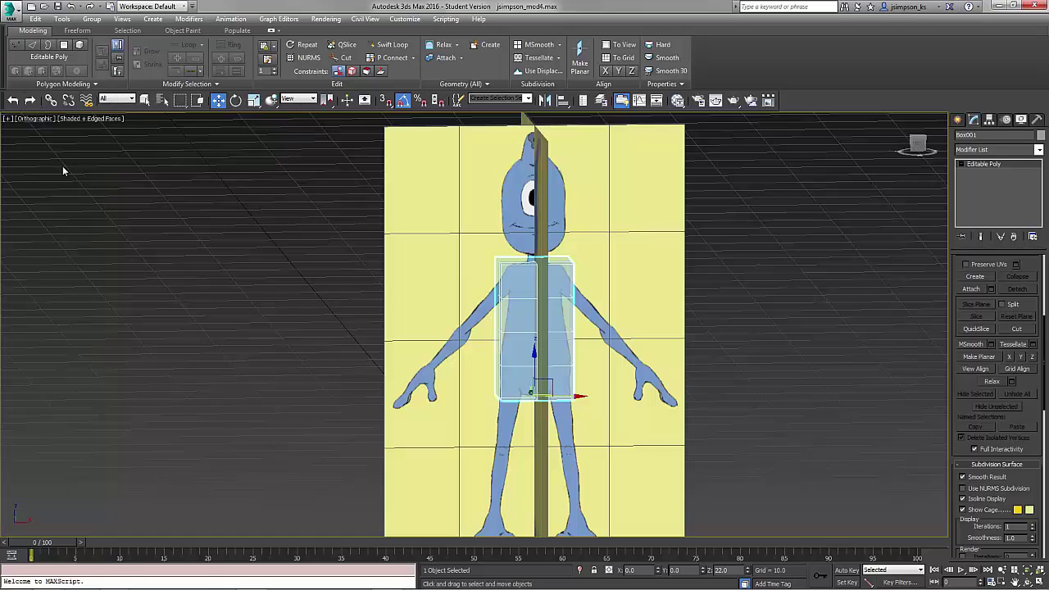
pyautogui.click(63, 84)
pyautogui.click(15, 45)
# Step: In the left view, move the front neck and upper chest vertices onto the side reference outline
pyautogui.click(30, 119)
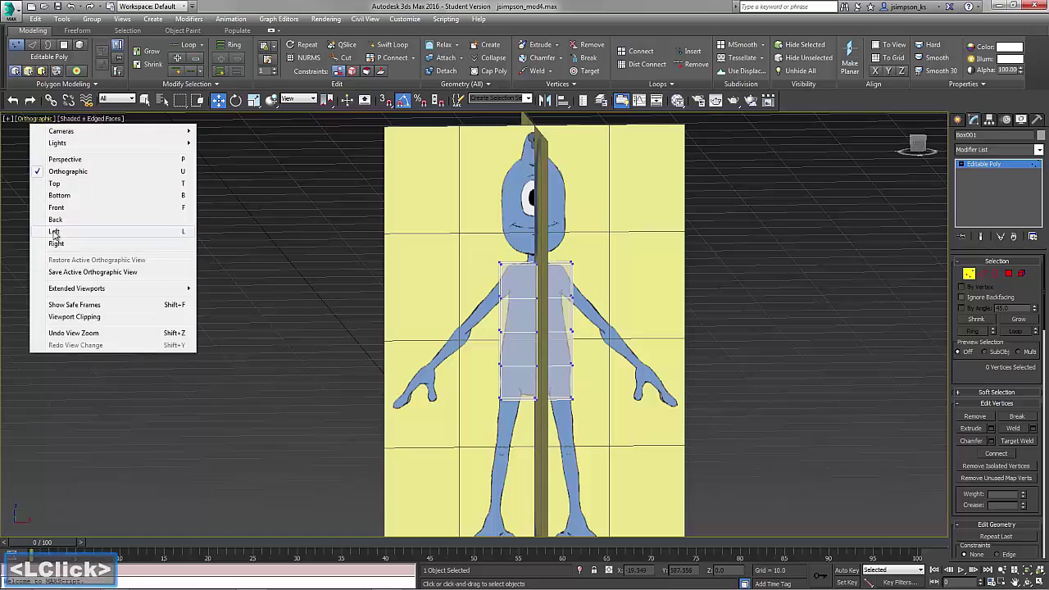
pyautogui.click(57, 232)
pyautogui.scroll(2, 508, 293)
pyautogui.moveTo(574, 209); pyautogui.dragTo(613, 335, button='middle')
pyautogui.scroll(6, 613, 335)
pyautogui.moveTo(497, 284); pyautogui.dragTo(462, 256)
pyautogui.moveTo(463, 257); pyautogui.dragTo(451, 264)
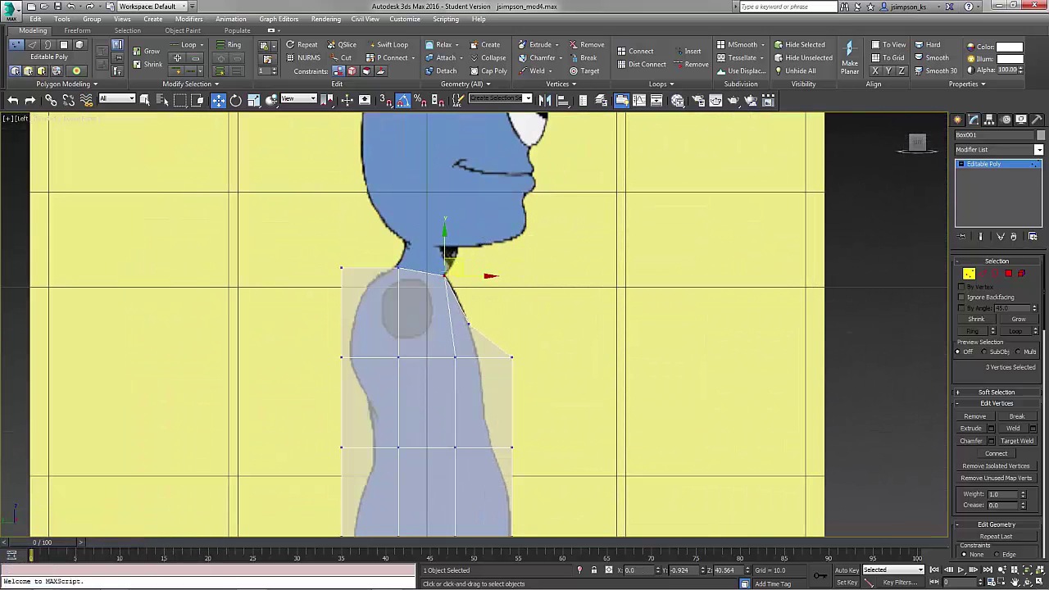
pyautogui.moveTo(484, 329); pyautogui.dragTo(489, 213, button='middle')
pyautogui.moveTo(482, 213); pyautogui.dragTo(552, 265)
pyautogui.moveTo(533, 225); pyautogui.dragTo(503, 244)
# Step: Move the front belly and underside vertices to follow the side reference outline
pyautogui.moveTo(565, 332); pyautogui.dragTo(580, 280, button='middle')
pyautogui.moveTo(515, 261)
pyautogui.mouseDown()
pyautogui.moveTo(556, 298)
pyautogui.moveTo(527, 257)
pyautogui.mouseUp()
pyautogui.moveTo(517, 352); pyautogui.dragTo(560, 383)
pyautogui.moveTo(547, 353); pyautogui.dragTo(545, 316)
pyautogui.moveTo(521, 441); pyautogui.dragTo(549, 472)
pyautogui.moveTo(550, 446); pyautogui.dragTo(541, 398)
pyautogui.moveTo(464, 447); pyautogui.dragTo(491, 435)
pyautogui.moveTo(518, 320); pyautogui.dragTo(542, 332)
# Step: Fit the lower back vertices of the torso to the side reference outline
pyautogui.moveTo(345, 441); pyautogui.dragTo(408, 418, button='middle')
pyautogui.moveTo(398, 418); pyautogui.dragTo(440, 452)
pyautogui.moveTo(439, 421); pyautogui.dragTo(459, 381)
pyautogui.moveTo(413, 328); pyautogui.dragTo(440, 368, button='middle')
pyautogui.moveTo(436, 370); pyautogui.dragTo(472, 408)
pyautogui.moveTo(468, 368); pyautogui.dragTo(480, 371)
# Step: Fit the waist, upper back and rear shoulder vertices to the side reference outline
pyautogui.moveTo(440, 281); pyautogui.dragTo(454, 341, button='middle')
pyautogui.moveTo(451, 340); pyautogui.dragTo(516, 336)
pyautogui.moveTo(516, 336); pyautogui.dragTo(541, 395, button='middle')
pyautogui.moveTo(480, 315); pyautogui.dragTo(512, 315)
pyautogui.moveTo(472, 218); pyautogui.dragTo(501, 254)
pyautogui.moveTo(500, 225); pyautogui.dragTo(522, 243)
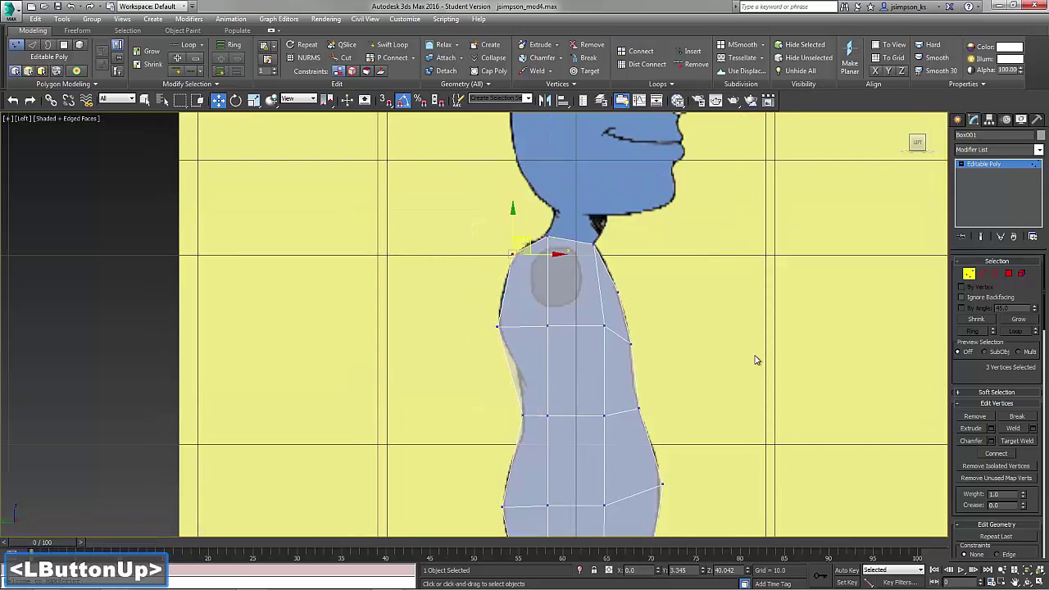
# Step: Refine the lower torso vertices, including the lower front corner of the belly, against the side reference
pyautogui.moveTo(757, 360); pyautogui.dragTo(721, 312, button='middle')
pyautogui.scroll(-3, 719, 311)
pyautogui.scroll(3, 677, 382)
pyautogui.moveTo(677, 382); pyautogui.dragTo(677, 307, button='middle')
pyautogui.moveTo(537, 348); pyautogui.dragTo(584, 359)
pyautogui.moveTo(705, 340); pyautogui.dragTo(686, 414, button='middle')
pyautogui.moveTo(661, 414); pyautogui.dragTo(626, 375)
pyautogui.moveTo(653, 382); pyautogui.dragTo(649, 388)
pyautogui.moveTo(648, 260); pyautogui.dragTo(640, 341, button='middle')
pyautogui.hotkey('alt', 'F9')
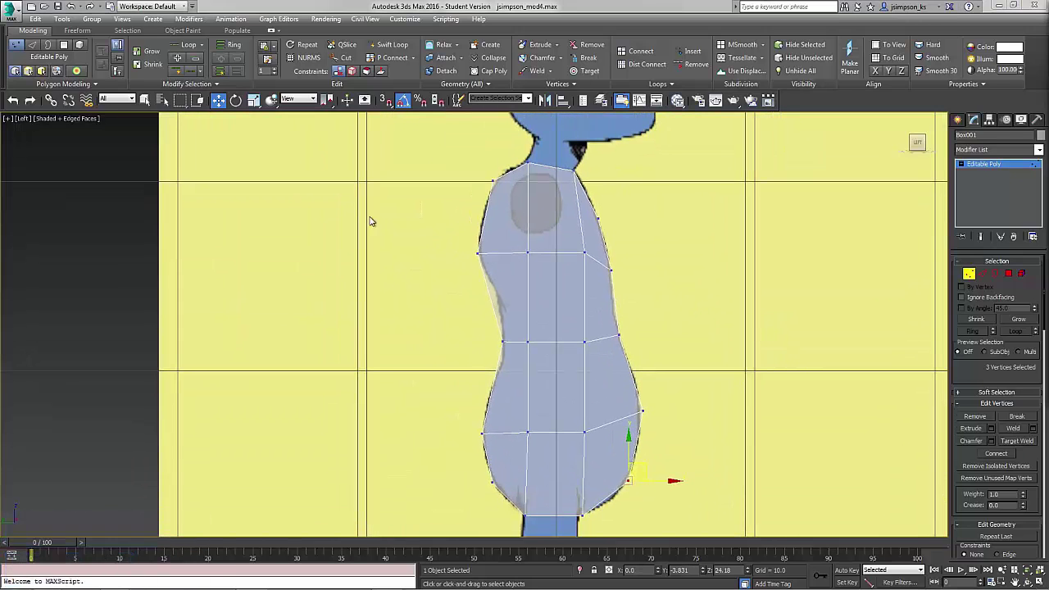
# Step: In the front view, delete all vertices of the torso half on the positive X side, keeping the centre line
pyautogui.click(683, 299)
pyautogui.press('f')
pyautogui.moveTo(685, 299); pyautogui.dragTo(680, 517, button='middle')
pyautogui.moveTo(606, 217); pyautogui.dragTo(615, 532, button='middle')
pyautogui.scroll(-3, 616, 529)
pyautogui.moveTo(628, 445); pyautogui.dragTo(613, 385, button='middle')
pyautogui.moveTo(553, 232); pyautogui.dragTo(678, 499)
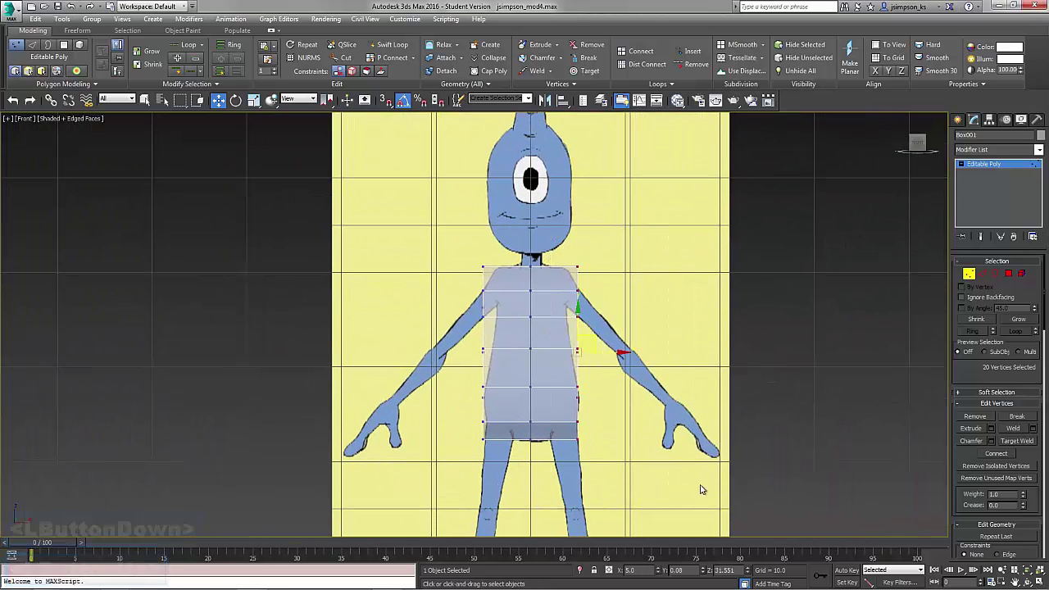
pyautogui.press('Delete')
# Step: Move the outer shoulder and armpit vertices inward to match the front reference outline
pyautogui.moveTo(662, 466); pyautogui.dragTo(732, 443, button='middle')
pyautogui.scroll(1, 606, 326)
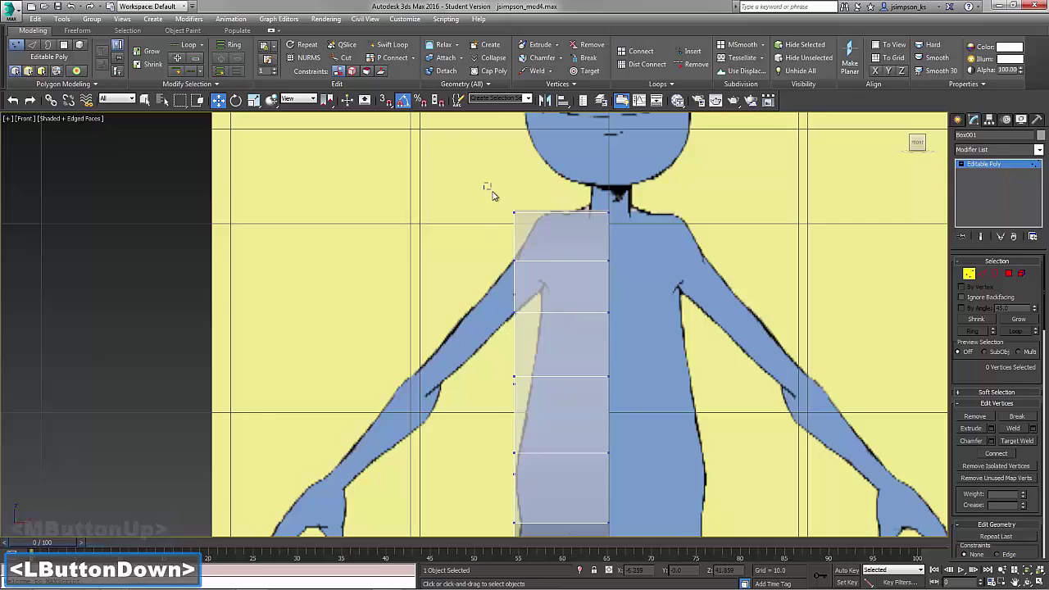
pyautogui.moveTo(491, 192); pyautogui.dragTo(512, 316)
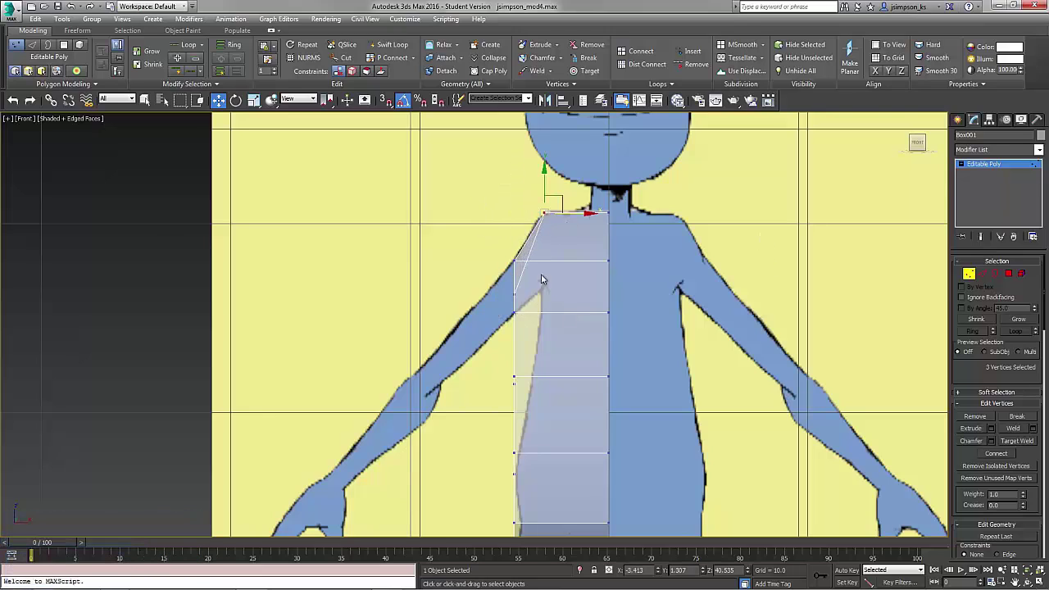
pyautogui.moveTo(474, 234); pyautogui.dragTo(538, 341)
pyautogui.moveTo(547, 290); pyautogui.dragTo(571, 290)
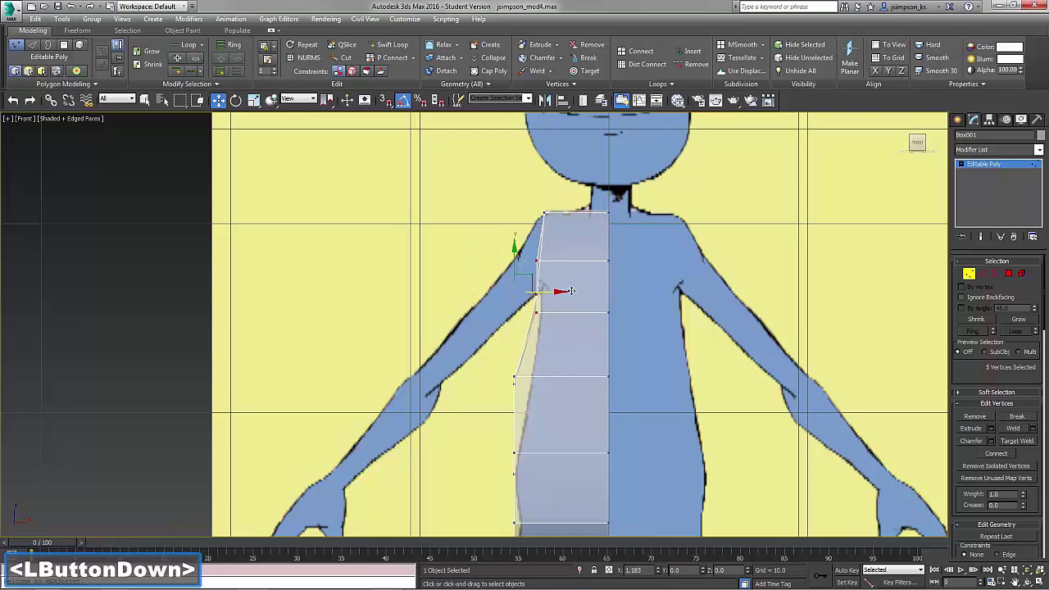
# Step: Move the outer waist and lower hip vertices inward to match the front reference outline
pyautogui.moveTo(576, 291); pyautogui.dragTo(584, 195, button='middle')
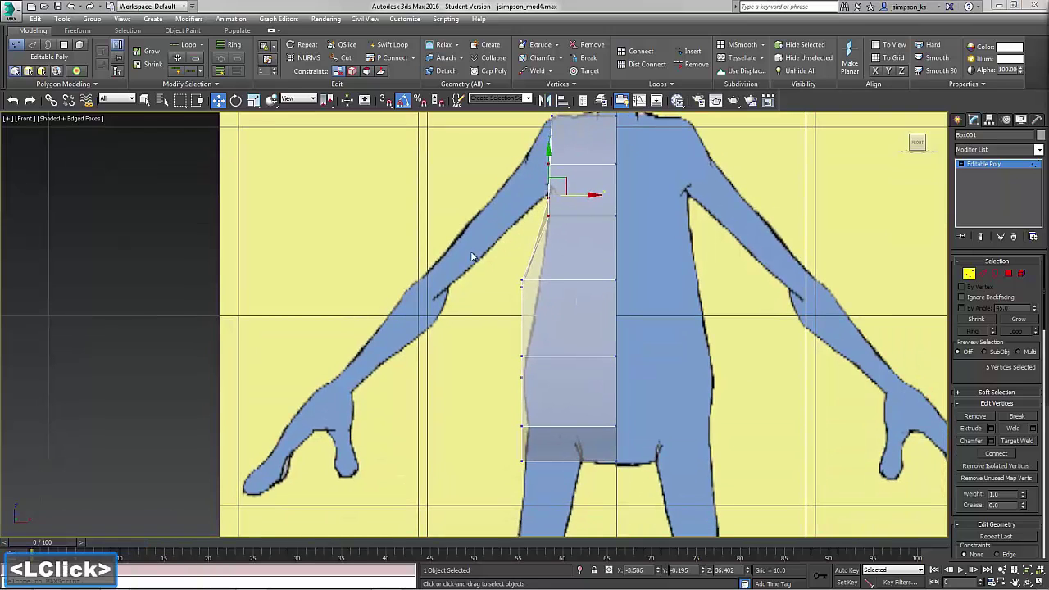
pyautogui.moveTo(493, 269); pyautogui.dragTo(558, 309)
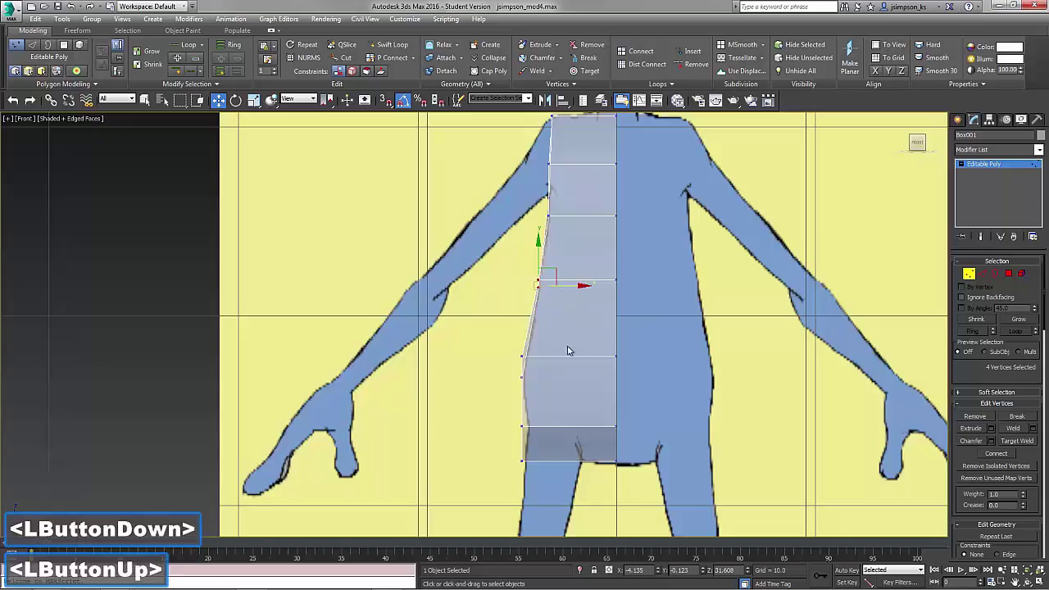
pyautogui.moveTo(509, 349); pyautogui.dragTo(506, 288, button='middle')
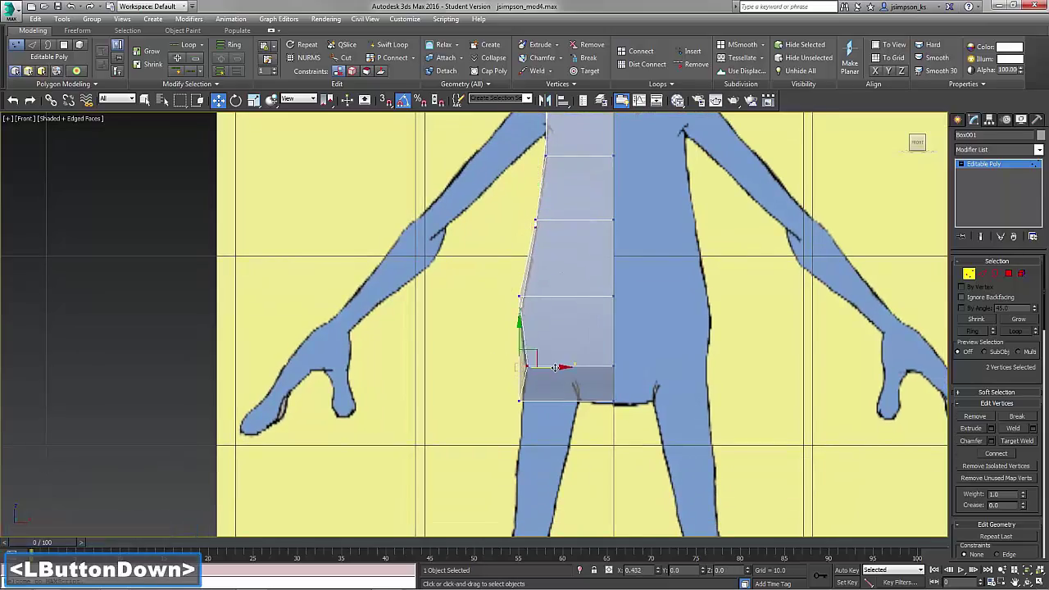
# Step: Select the vertices along the torso's front and back side corners and move them inward to round off the body
pyautogui.keyDown('alt'); pyautogui.moveTo(555, 367); pyautogui.dragTo(585, 414, button='middle'); pyautogui.keyUp('alt')
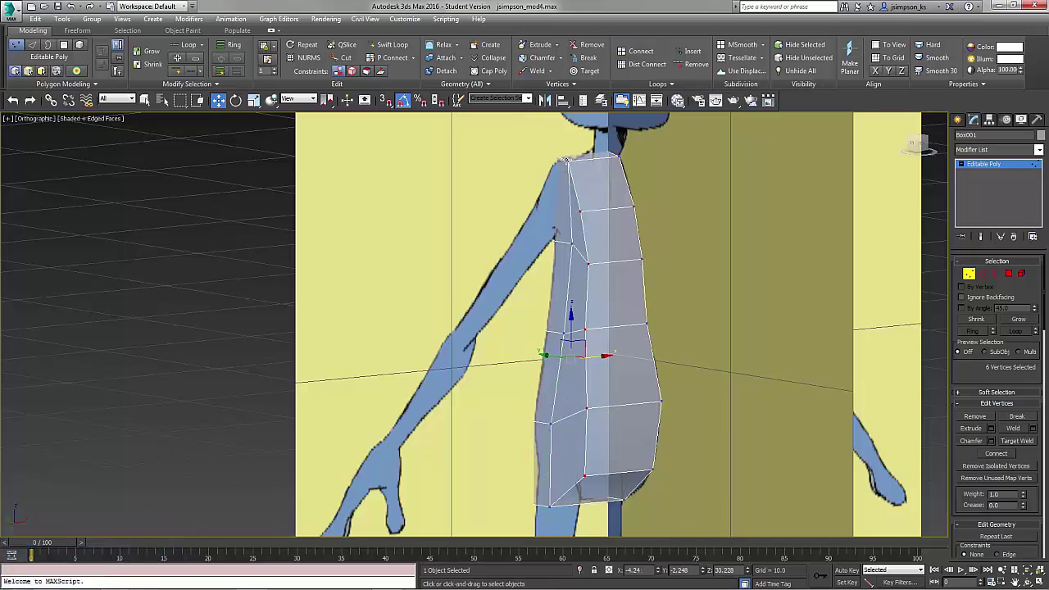
pyautogui.keyDown('alt'); pyautogui.moveTo(567, 159); pyautogui.dragTo(573, 270, button='middle'); pyautogui.keyUp('alt')
pyautogui.keyDown('ctrl'); pyautogui.click(519, 167); pyautogui.keyUp('ctrl')
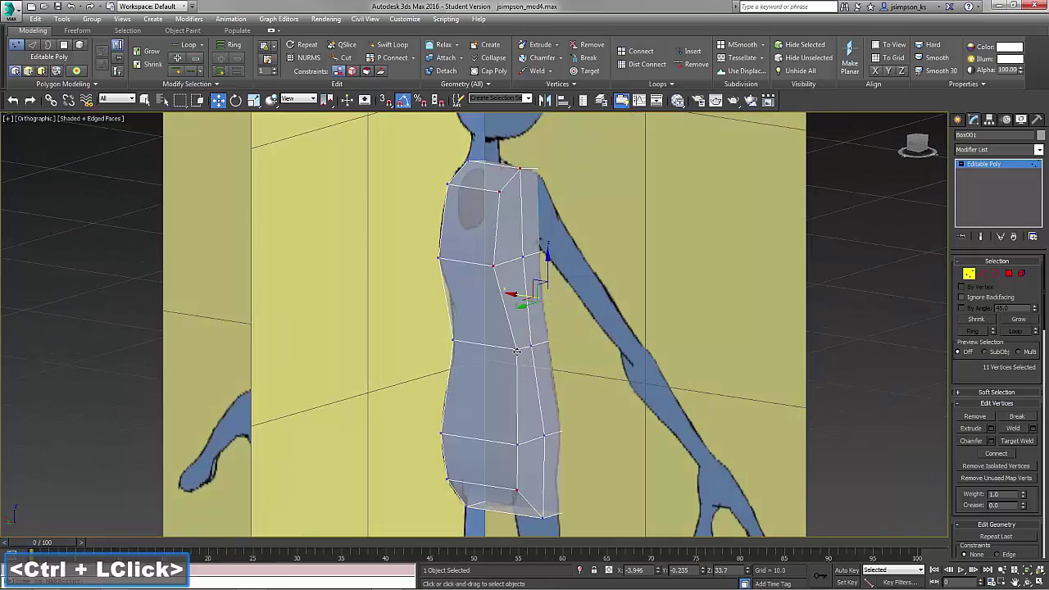
pyautogui.moveTo(550, 524)
pyautogui.keyDown('alt'); pyautogui.mouseDown(button='middle')
pyautogui.moveTo(520, 509)
pyautogui.moveTo(501, 519)
pyautogui.moveTo(603, 495)
pyautogui.moveTo(563, 524)
pyautogui.mouseUp(button='middle'); pyautogui.keyUp('alt')
pyautogui.keyDown('ctrl'); pyautogui.click(520, 508); pyautogui.keyUp('ctrl')
pyautogui.keyDown('ctrl'); pyautogui.click(606, 497); pyautogui.keyUp('ctrl')
pyautogui.moveTo(573, 336); pyautogui.dragTo(587, 333)
pyautogui.keyDown('alt'); pyautogui.moveTo(587, 332); pyautogui.dragTo(554, 325, button='middle'); pyautogui.keyUp('alt')
pyautogui.moveTo(582, 333); pyautogui.dragTo(579, 334)
pyautogui.moveTo(548, 497); pyautogui.dragTo(572, 424, button='middle')
pyautogui.keyDown('alt'); pyautogui.moveTo(572, 424); pyautogui.dragTo(436, 471, button='middle'); pyautogui.keyUp('alt')
pyautogui.moveTo(638, 436); pyautogui.dragTo(625, 436)
# Step: Leave vertex editing and apply a Symmetry modifier to the half torso, mirrored on X with Flip enabled
pyautogui.moveTo(606, 306); pyautogui.dragTo(500, 390, button='middle')
pyautogui.moveTo(500, 384); pyautogui.dragTo(497, 245, button='middle')
pyautogui.keyDown('alt'); pyautogui.moveTo(497, 361); pyautogui.dragTo(522, 463, button='middle'); pyautogui.keyUp('alt')
pyautogui.scroll(-2, 533, 367)
pyautogui.scroll(-2, 522, 464)
pyautogui.scroll(-4, 522, 463)
pyautogui.click(984, 163)
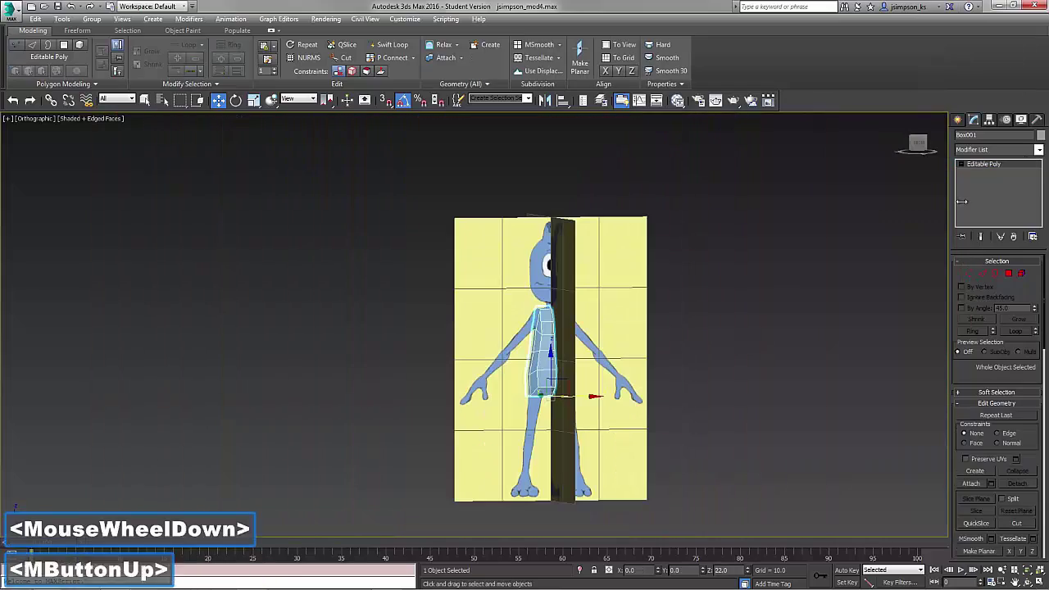
pyautogui.click(999, 149)
pyautogui.press('s')
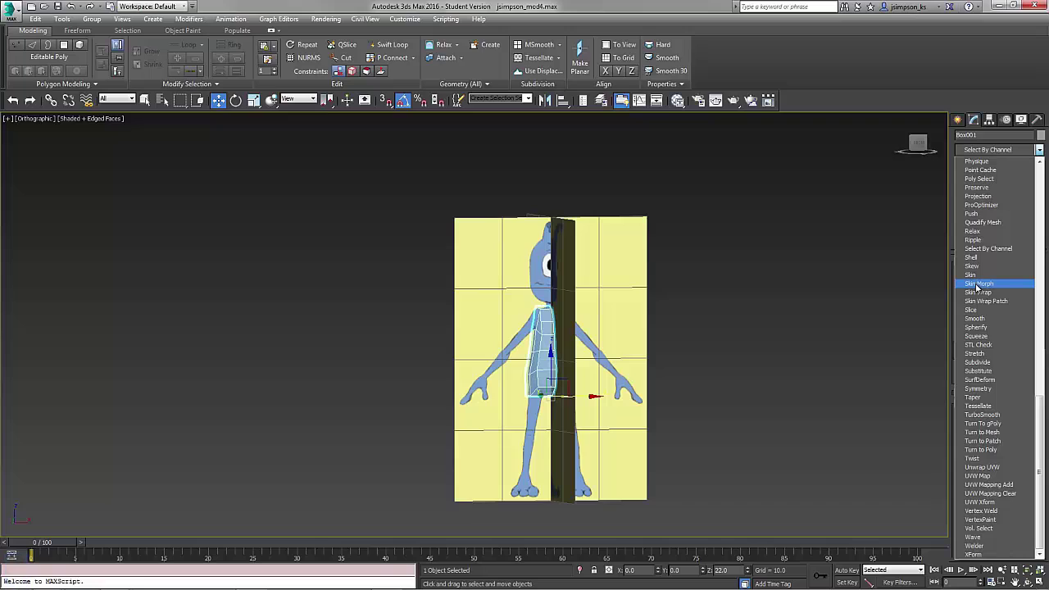
pyautogui.click(978, 390)
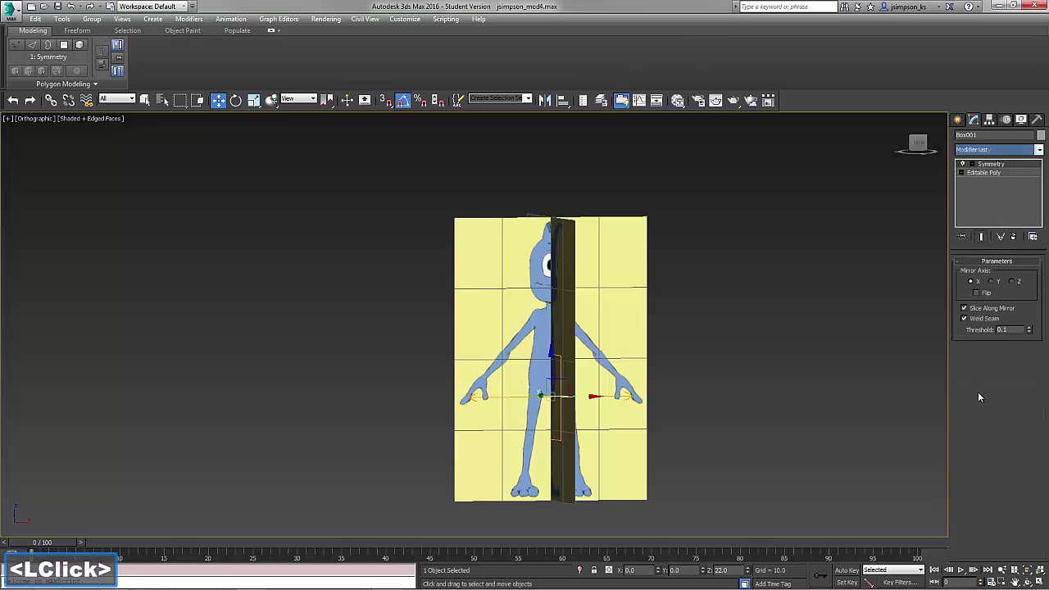
pyautogui.click(975, 294)
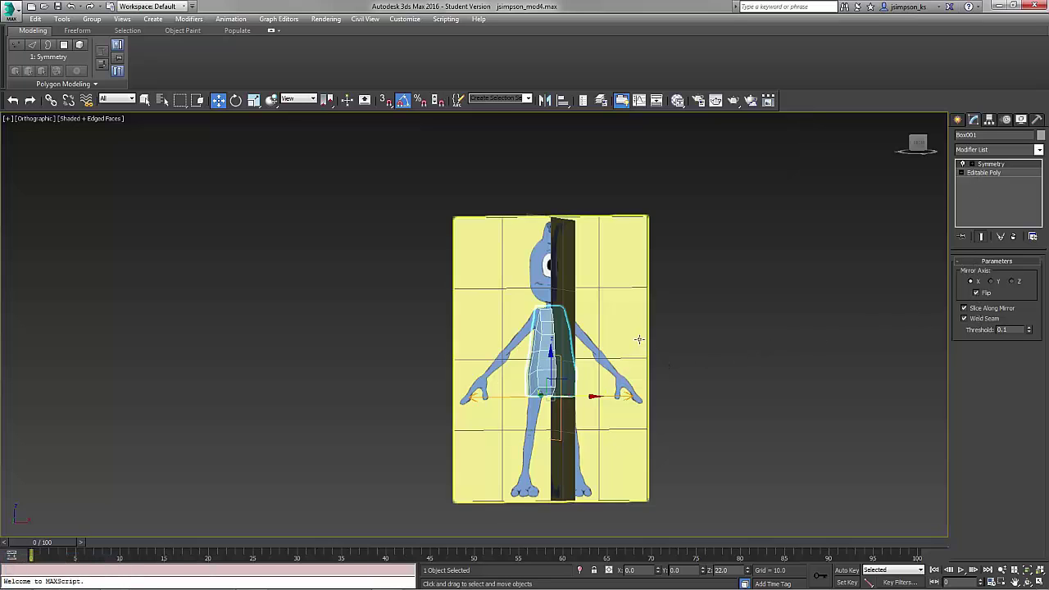
# Step: Return to the Editable Poly level and turn on Show End Result so both mirrored halves display
pyautogui.keyDown('alt'); pyautogui.moveTo(742, 357); pyautogui.dragTo(667, 346, button='middle'); pyautogui.keyUp('alt')
pyautogui.scroll(3, 566, 350)
pyautogui.keyDown('alt'); pyautogui.moveTo(565, 350); pyautogui.dragTo(534, 344, button='middle'); pyautogui.keyUp('alt')
pyautogui.click(975, 172)
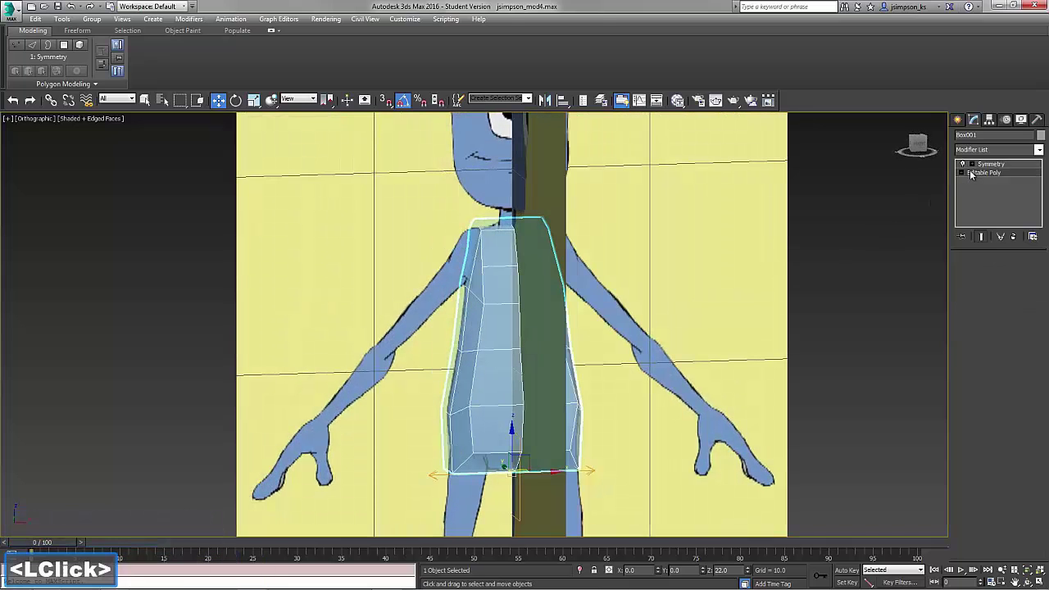
pyautogui.keyDown('alt'); pyautogui.moveTo(743, 251); pyautogui.dragTo(654, 265, button='middle'); pyautogui.keyUp('alt')
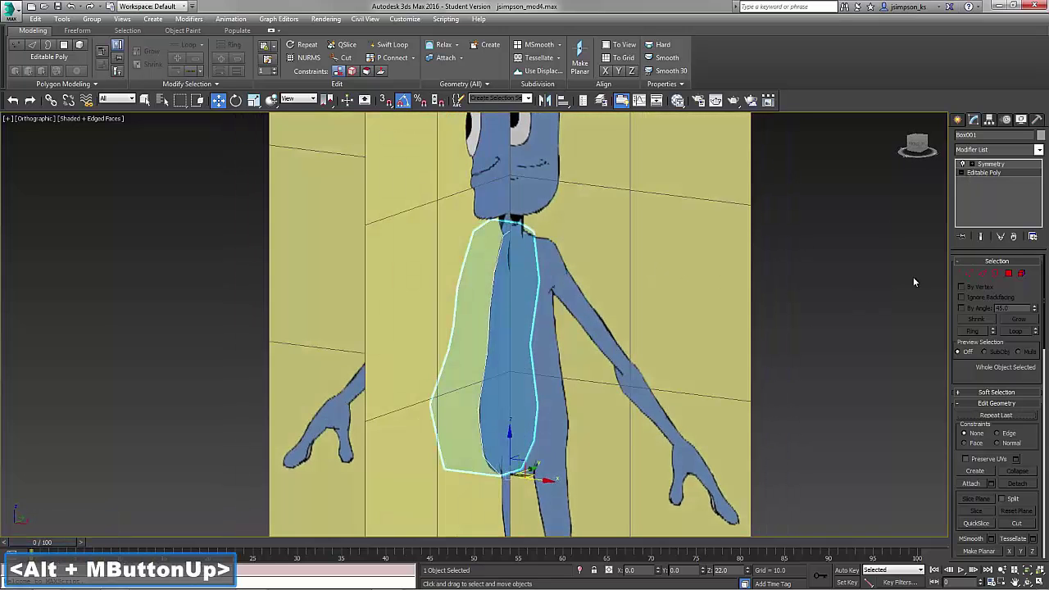
pyautogui.click(980, 237)
pyautogui.keyDown('alt'); pyautogui.moveTo(710, 330); pyautogui.dragTo(651, 327, button='middle'); pyautogui.keyUp('alt')
pyautogui.moveTo(436, 245); pyautogui.dragTo(505, 287, button='middle')
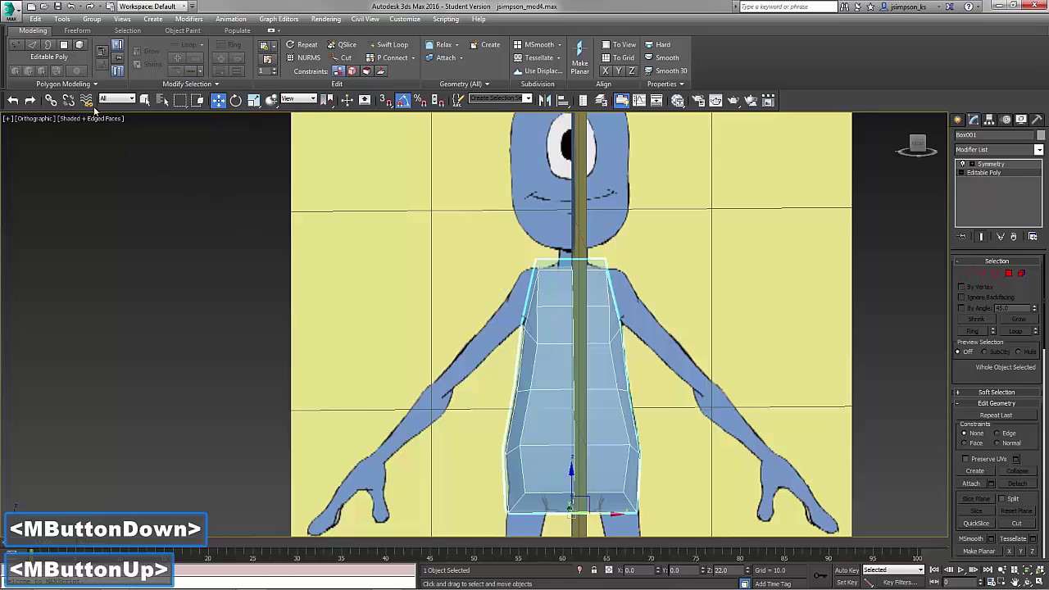
# Step: Preview the torso with NURMS smoothing from several angles, and turn the smoothing off
pyautogui.click(307, 65)
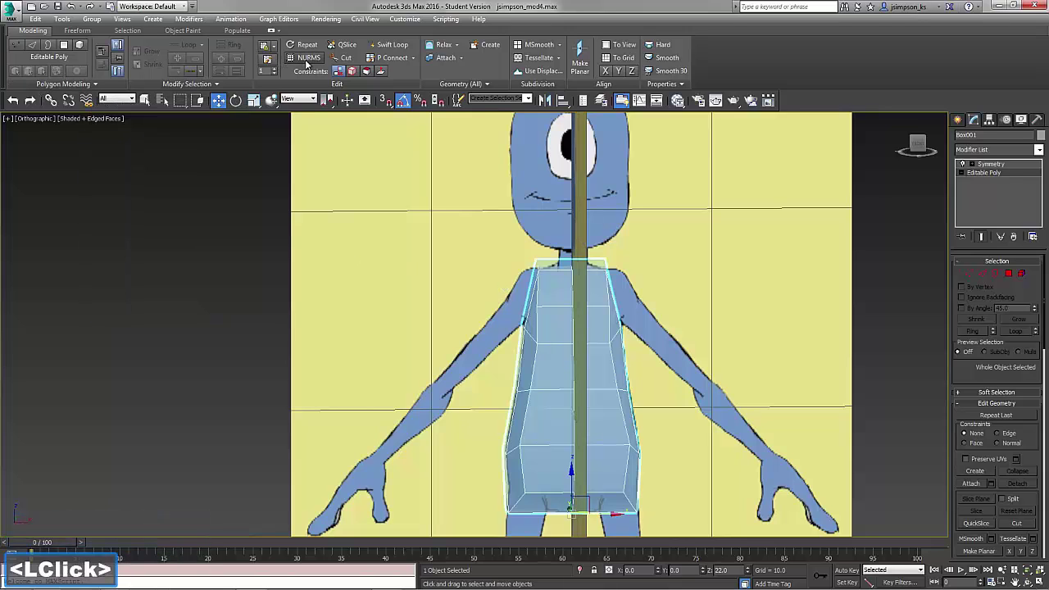
pyautogui.keyDown('alt'); pyautogui.moveTo(414, 313); pyautogui.dragTo(648, 319, button='middle'); pyautogui.keyUp('alt')
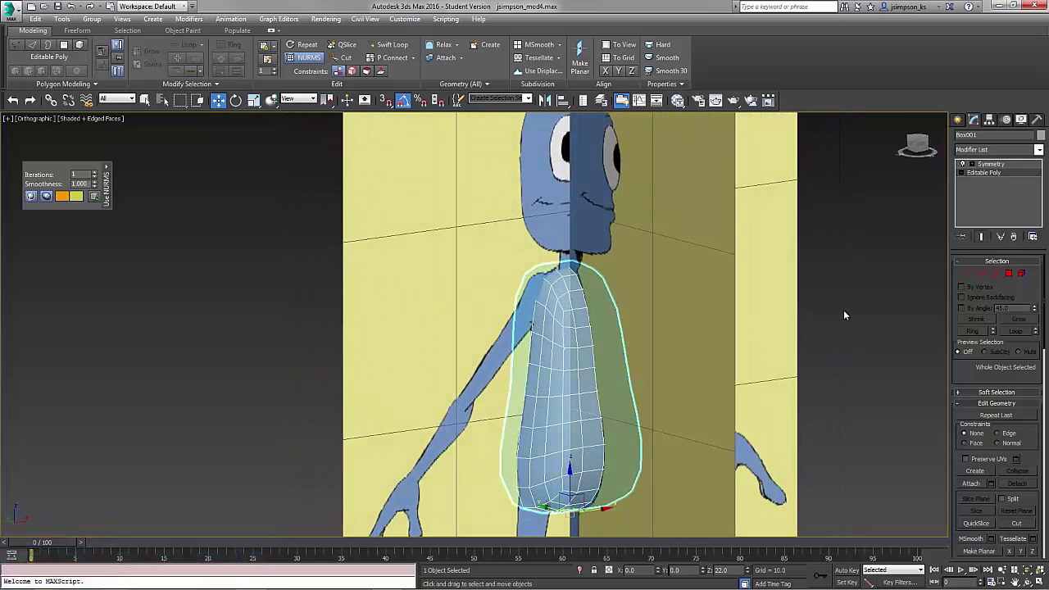
pyautogui.keyDown('alt'); pyautogui.moveTo(843, 312); pyautogui.dragTo(763, 276, button='middle'); pyautogui.keyUp('alt')
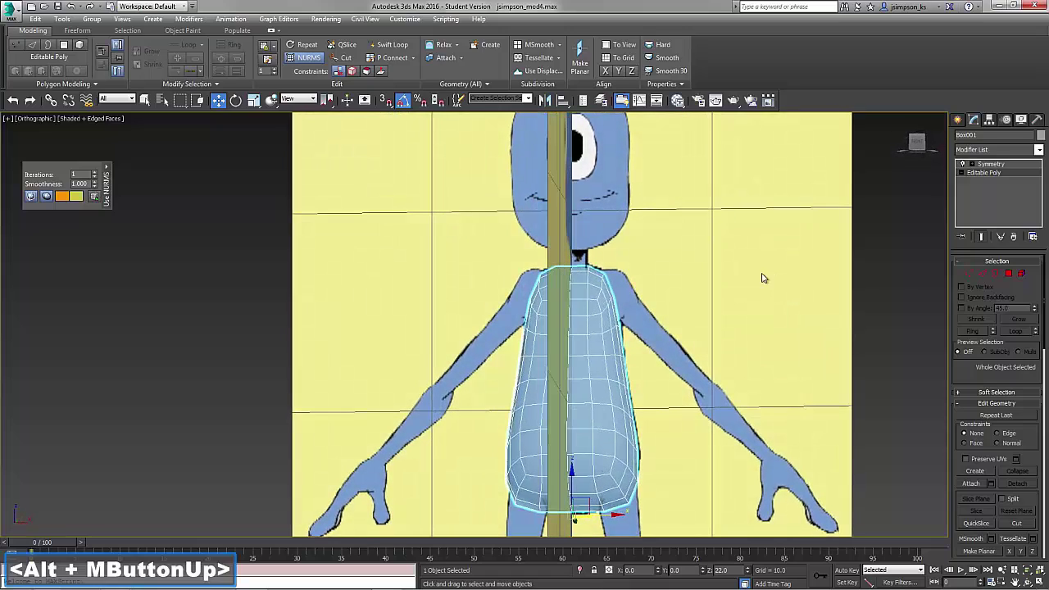
pyautogui.click(308, 57)
pyautogui.keyDown('alt'); pyautogui.moveTo(338, 301); pyautogui.dragTo(348, 326, button='middle'); pyautogui.keyUp('alt')
pyautogui.moveTo(484, 328); pyautogui.dragTo(492, 369, button='middle')
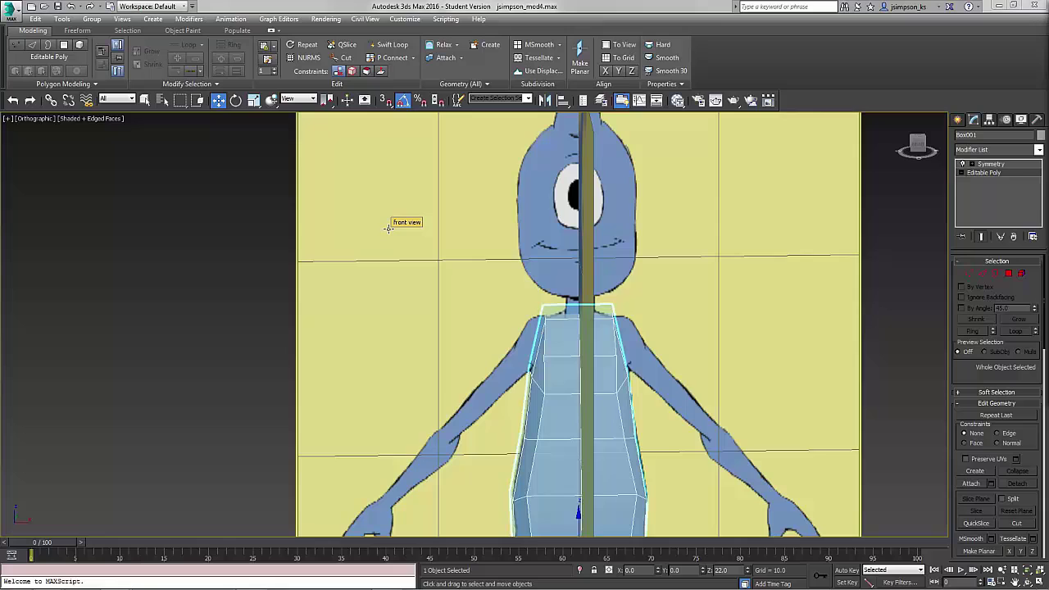
pyautogui.hotkey('alt', 'F9')
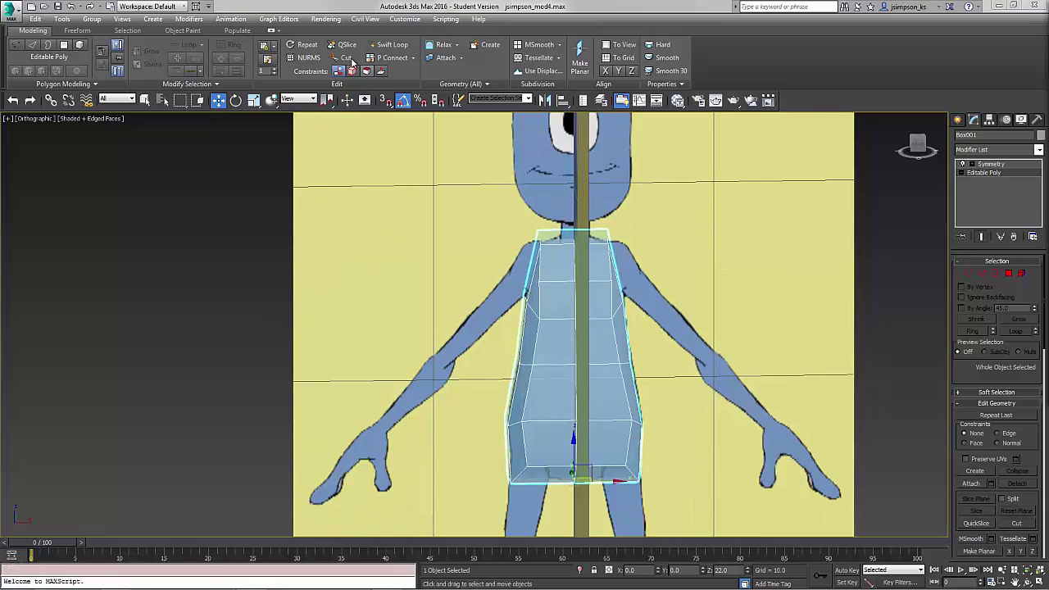
# Step: Try NURMS smoothing with 2 and 3 iterations, return it to 1 iteration and turn it off
pyautogui.click(309, 57)
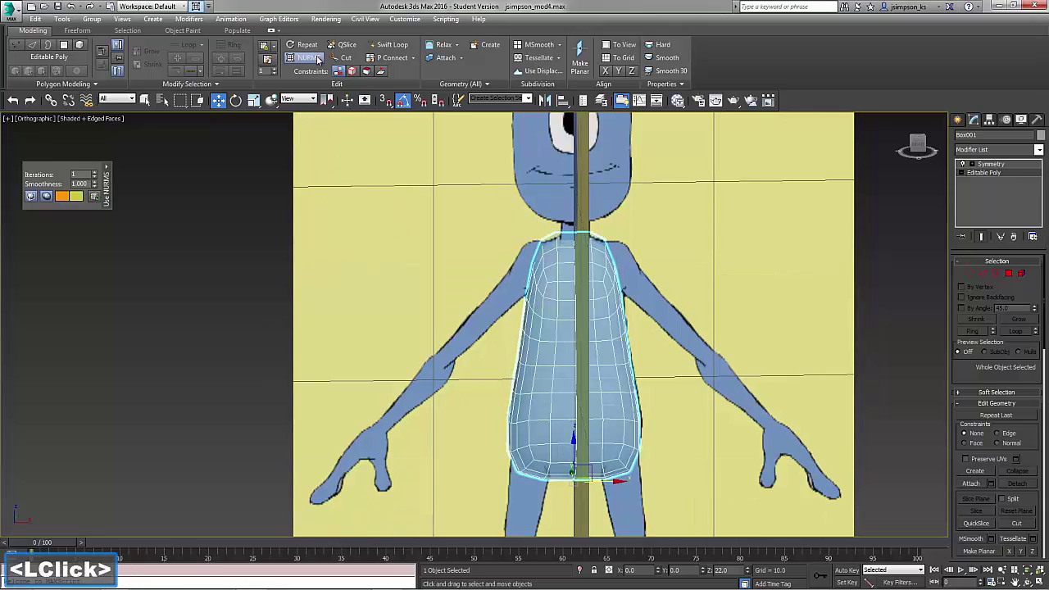
pyautogui.click(95, 173)
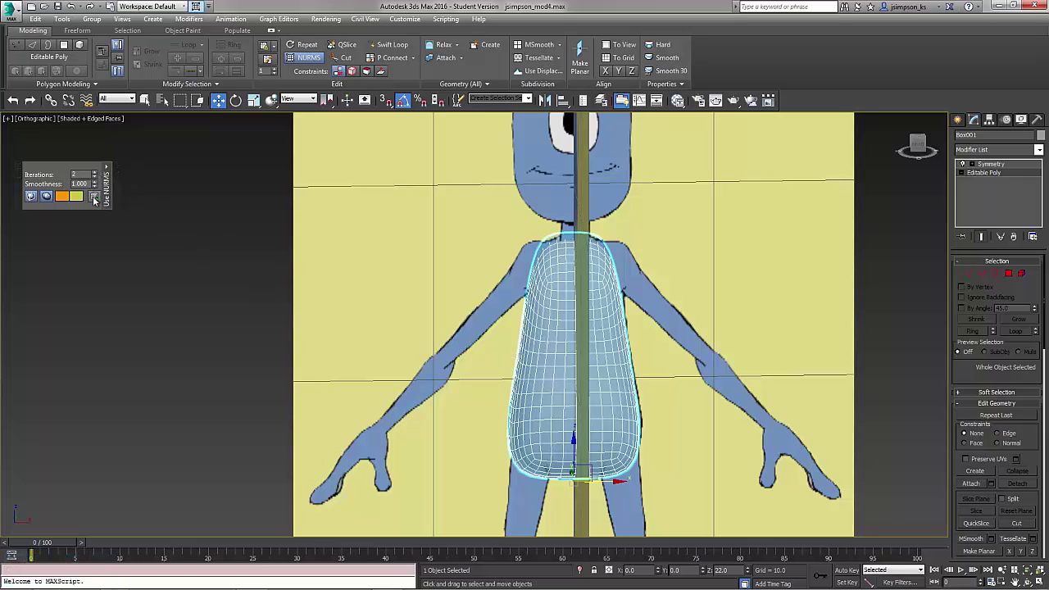
pyautogui.click(95, 173)
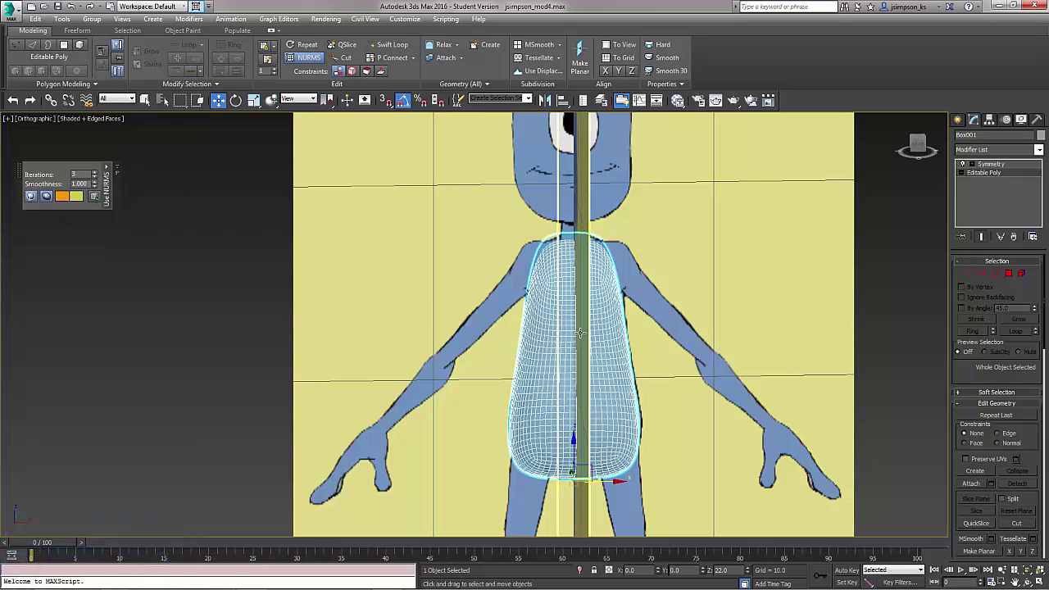
pyautogui.click(95, 177)
pyautogui.click(95, 177)
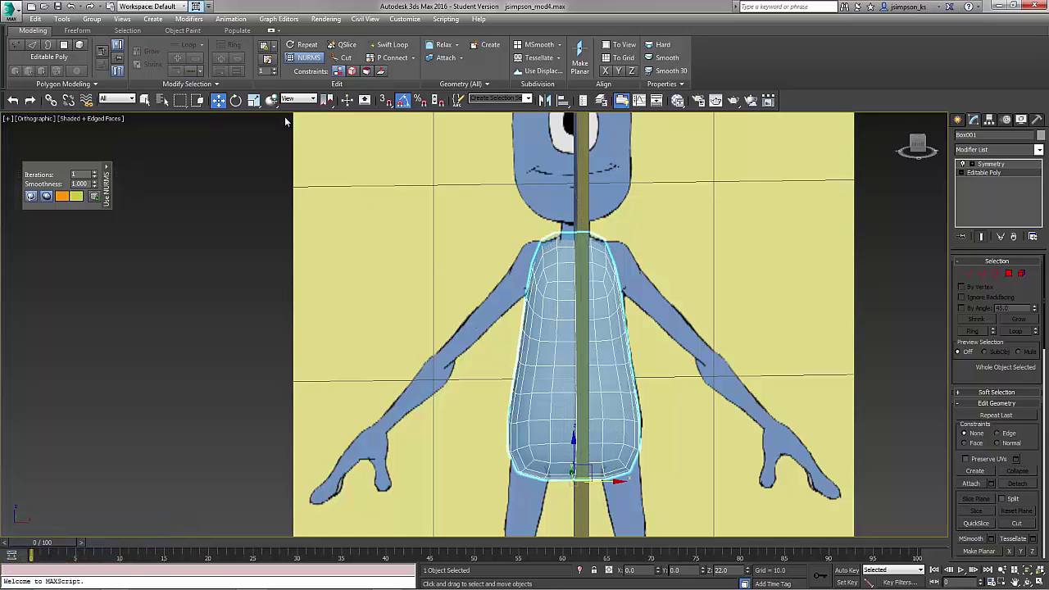
pyautogui.click(303, 59)
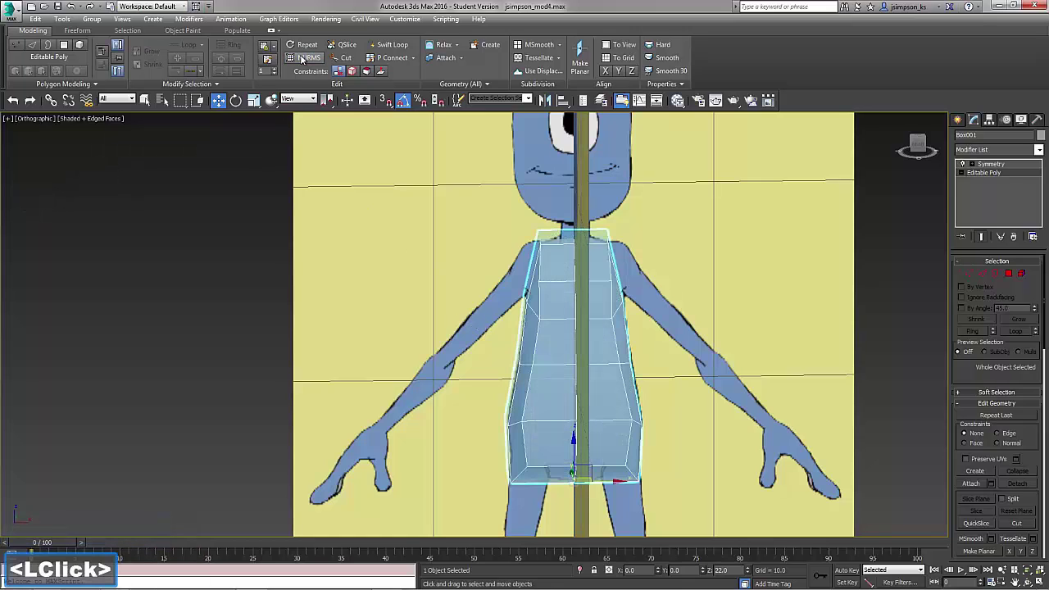
# Step: Select the polygon on the half torso's upper side at the Editable Poly level and extrude it outward by 10.0
pyautogui.click(64, 46)
pyautogui.hotkey('alt', 'F9')
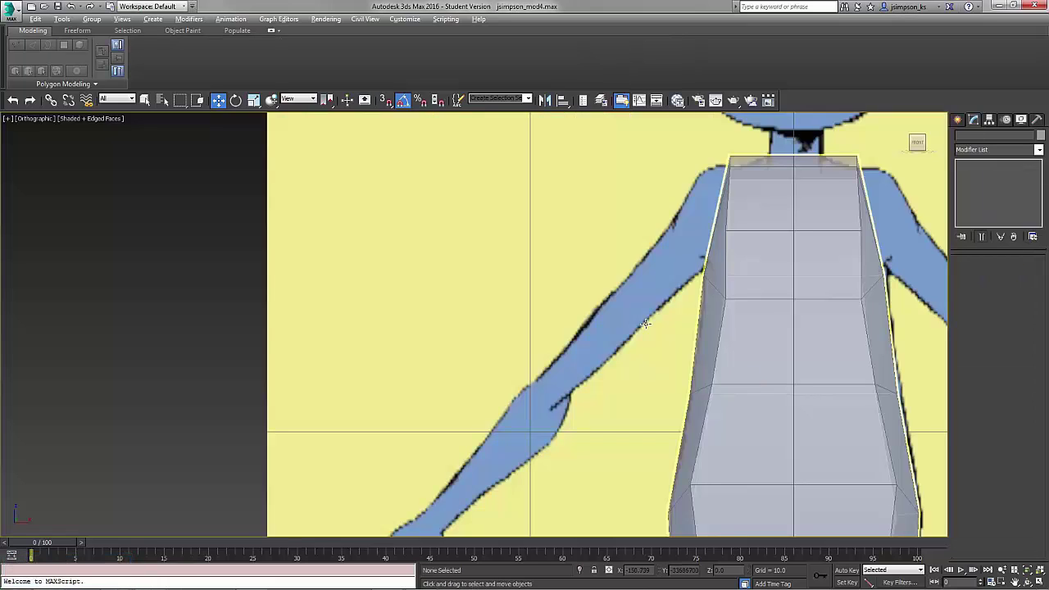
pyautogui.click(739, 282)
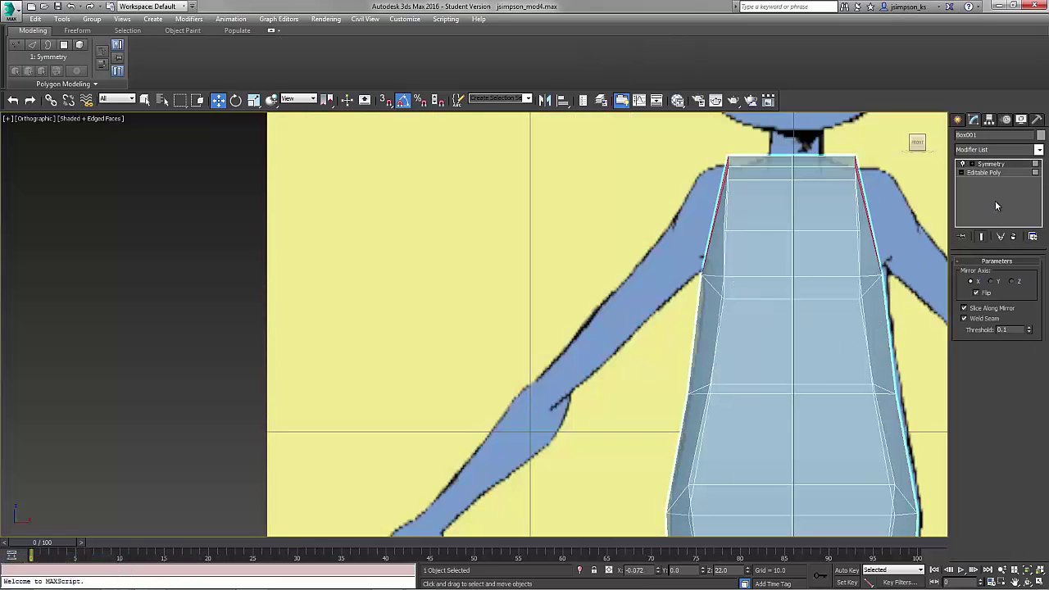
pyautogui.click(980, 174)
pyautogui.click(1010, 274)
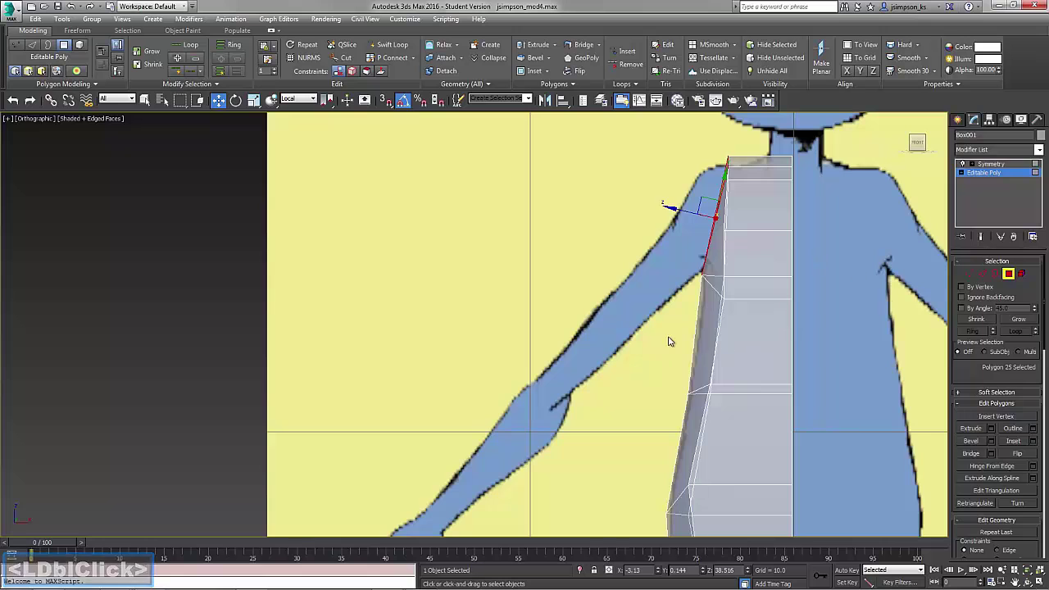
pyautogui.keyDown('alt'); pyautogui.moveTo(671, 293); pyautogui.dragTo(716, 326, button='middle'); pyautogui.keyUp('alt')
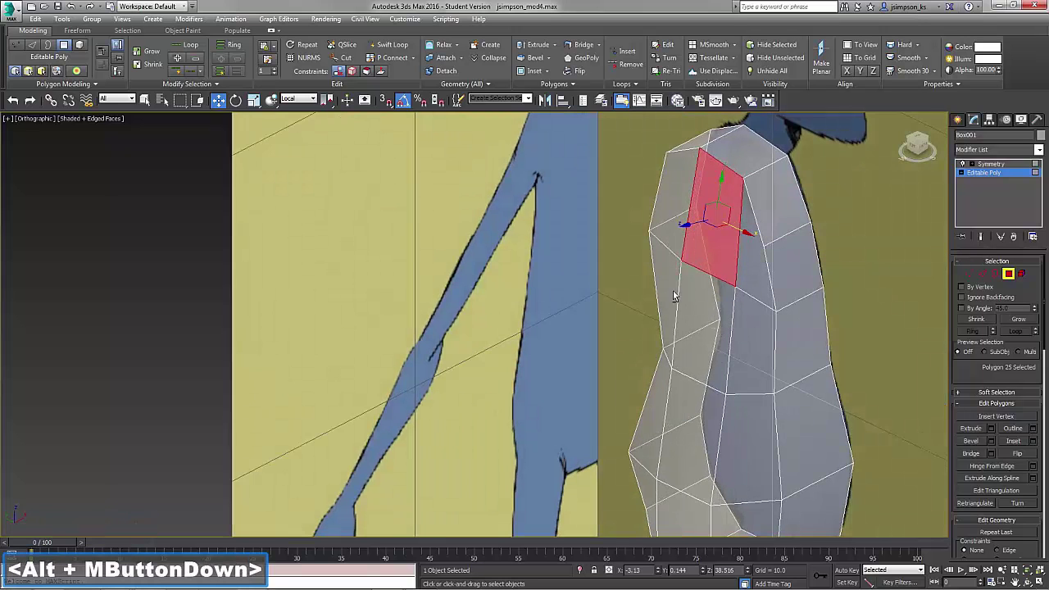
pyautogui.keyDown('alt'); pyautogui.moveTo(674, 297); pyautogui.dragTo(657, 275, button='middle'); pyautogui.keyUp('alt')
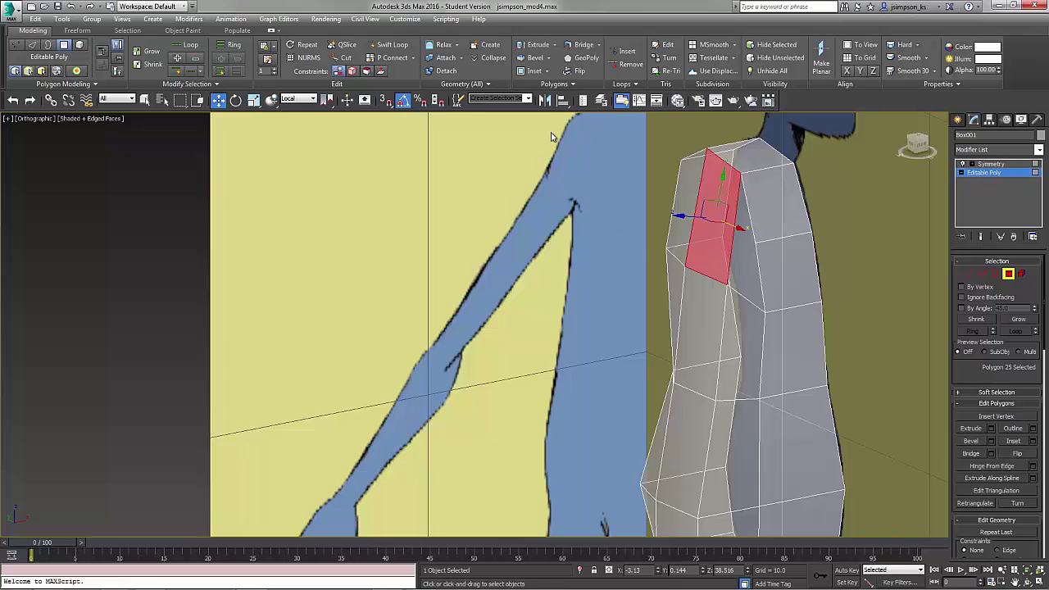
pyautogui.click(557, 47)
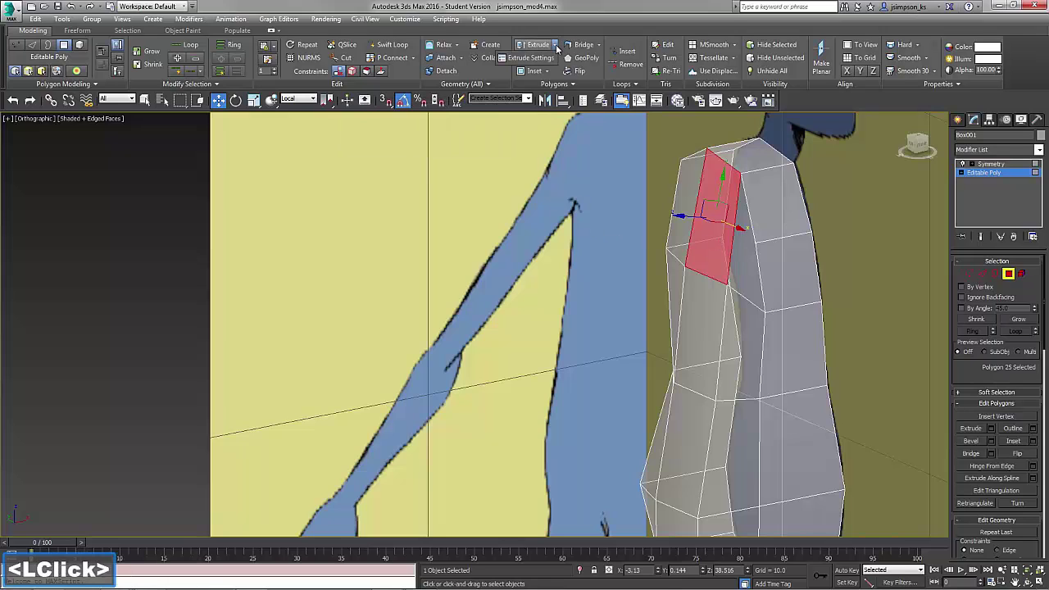
pyautogui.click(531, 57)
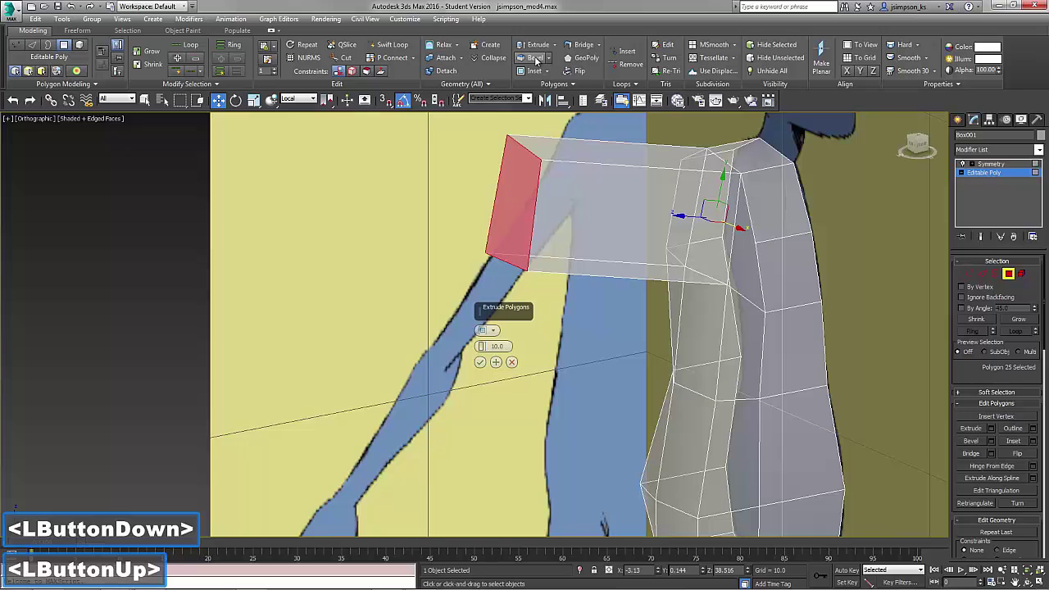
pyautogui.click(921, 145)
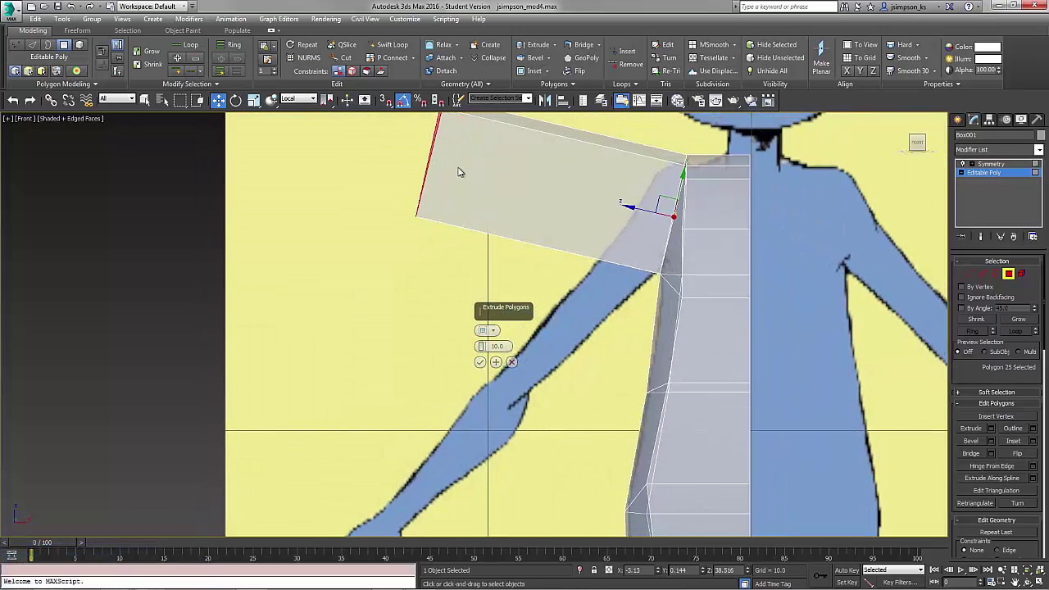
pyautogui.click(480, 363)
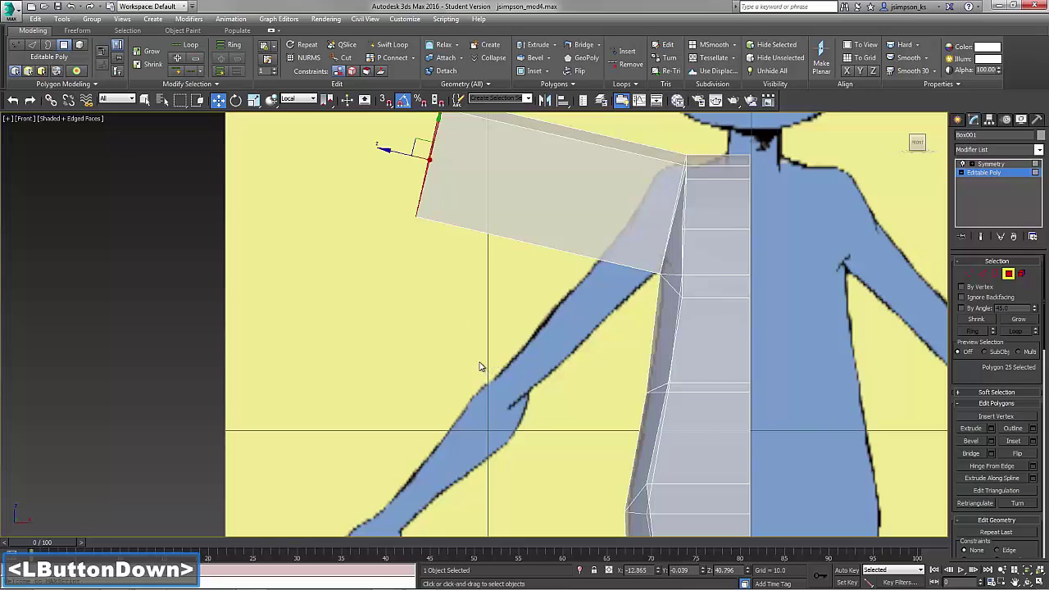
# Step: Set the reference coordinate system to World, move the extruded arm end down along the reference arm and rotate it square to the arm
pyautogui.click(301, 99)
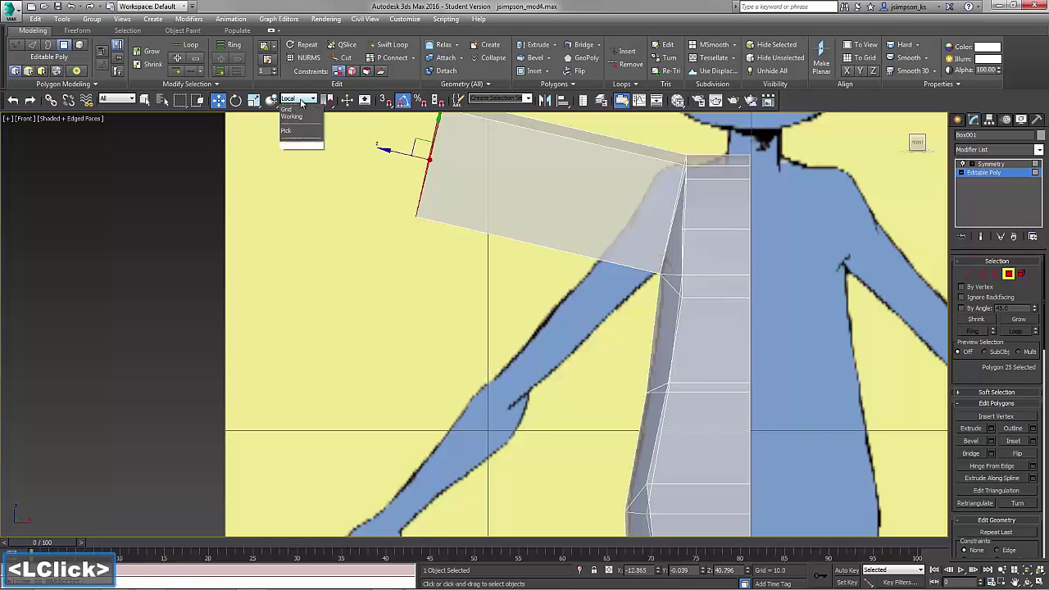
pyautogui.click(288, 122)
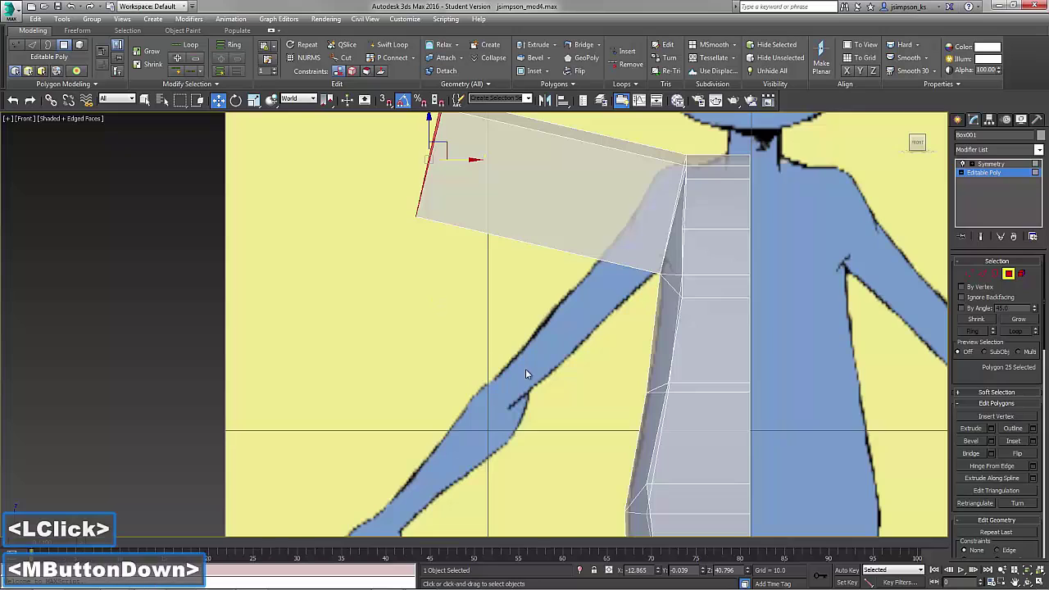
pyautogui.moveTo(525, 368); pyautogui.dragTo(533, 356, button='middle')
pyautogui.moveTo(531, 187); pyautogui.dragTo(620, 503)
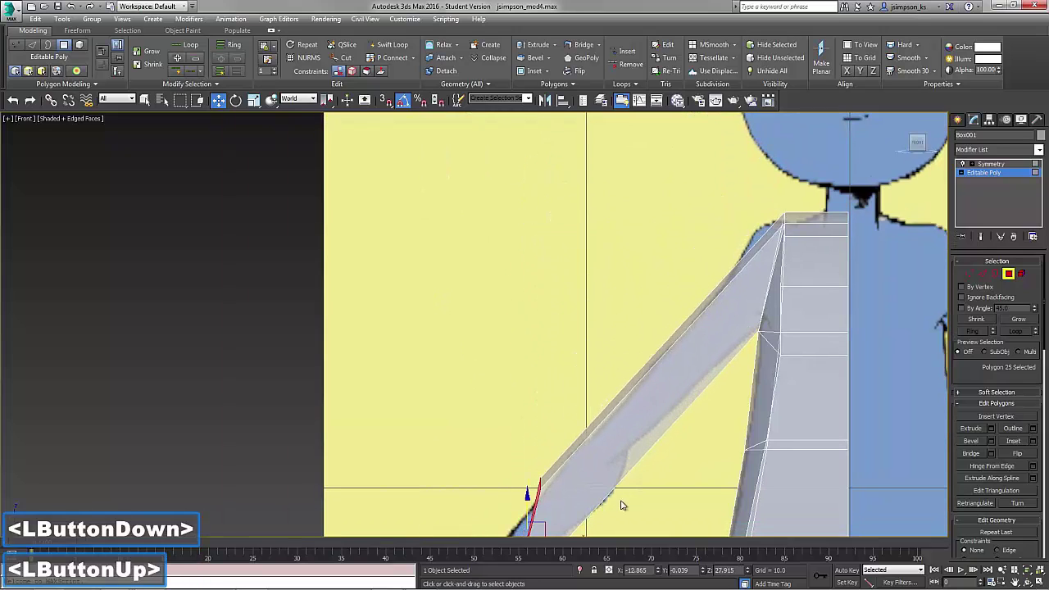
pyautogui.moveTo(621, 503); pyautogui.dragTo(596, 326, button='middle')
pyautogui.click(236, 99)
pyautogui.moveTo(524, 346); pyautogui.dragTo(511, 338)
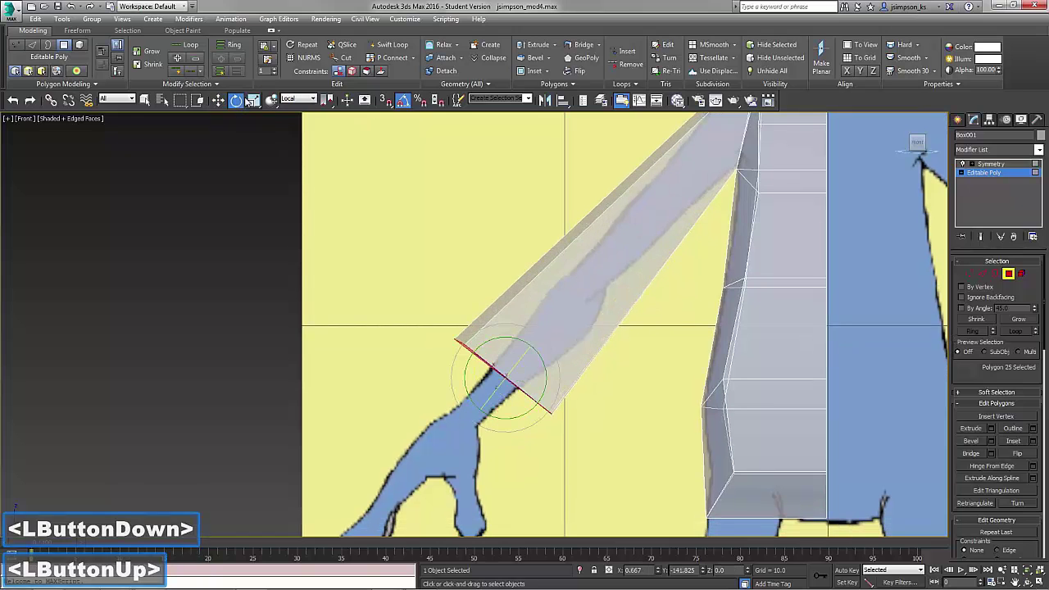
# Step: Move the arm's end polygon up to the reference elbow, scaling and aligning it to the upper arm's width and angle
pyautogui.click(218, 100)
pyautogui.click(297, 99)
pyautogui.click(291, 136)
pyautogui.moveTo(488, 399); pyautogui.dragTo(565, 301)
pyautogui.moveTo(562, 262); pyautogui.dragTo(615, 384)
pyautogui.click(253, 100)
pyautogui.click(218, 100)
pyautogui.moveTo(567, 266); pyautogui.dragTo(570, 271)
pyautogui.moveTo(573, 312); pyautogui.dragTo(614, 315)
pyautogui.click(236, 100)
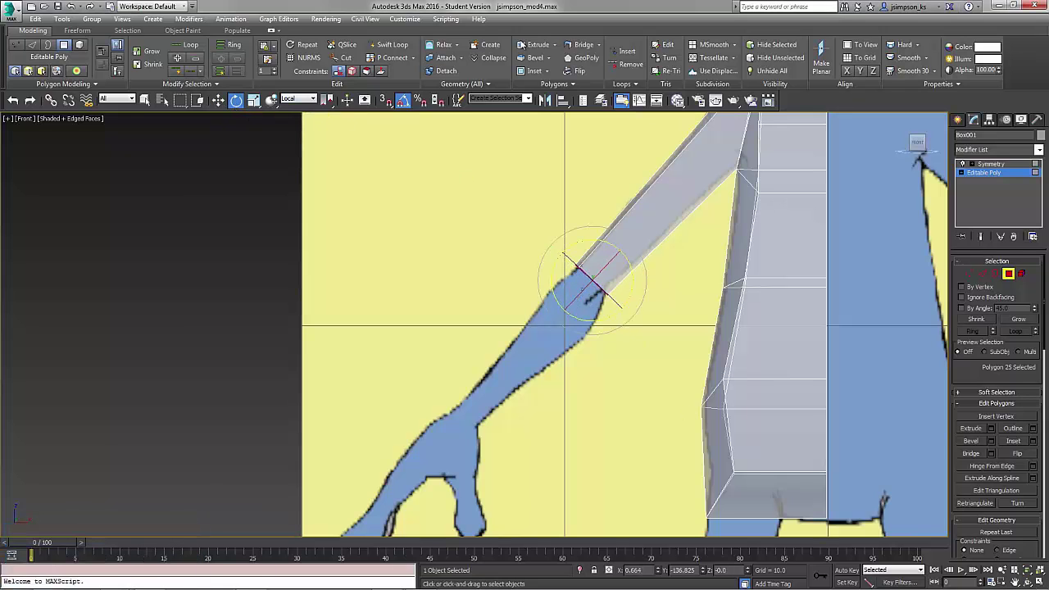
# Step: Extrude a short elbow segment from the arm's end polygon and scale its end to match the reference
pyautogui.click(554, 45)
pyautogui.click(540, 59)
pyautogui.moveTo(481, 347); pyautogui.dragTo(473, 533)
pyautogui.click(480, 362)
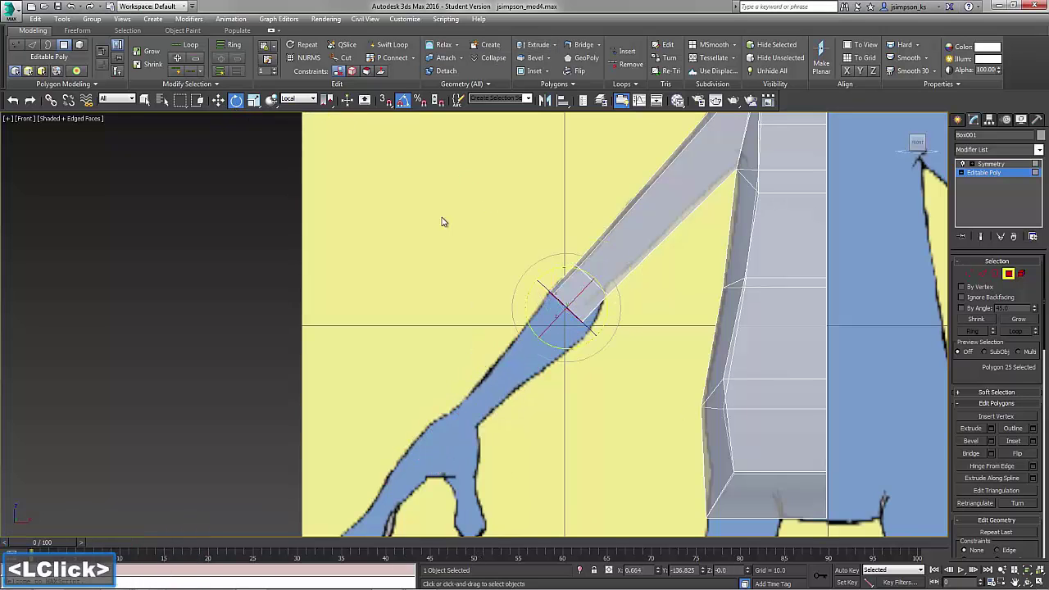
pyautogui.click(253, 100)
pyautogui.moveTo(545, 290)
pyautogui.mouseDown()
pyautogui.moveTo(555, 303)
pyautogui.moveTo(559, 283)
pyautogui.mouseUp()
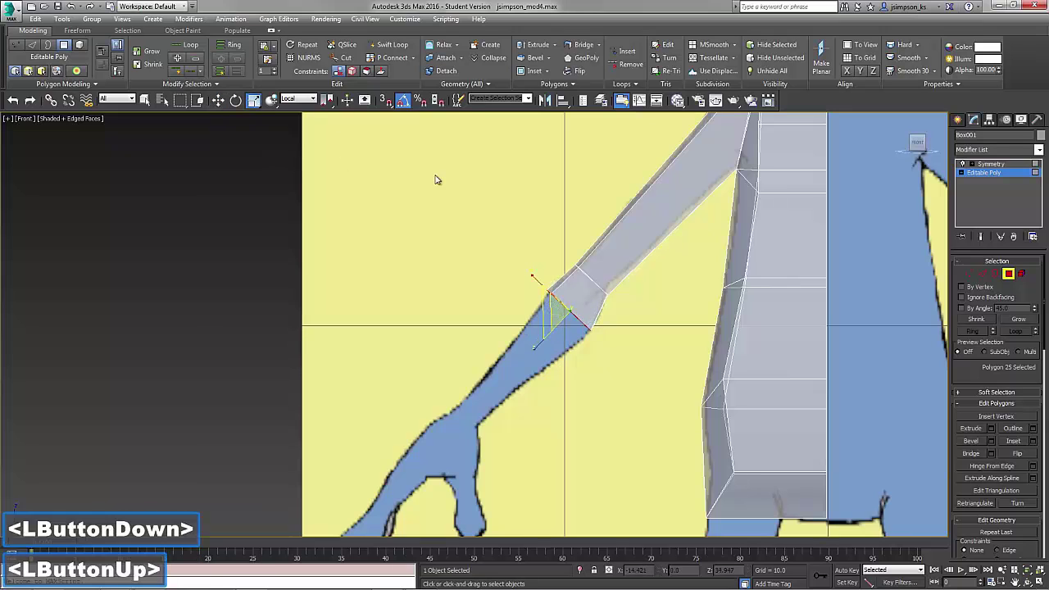
# Step: Extrude the forearm by 5.0 from the elbow and scale its end polygon to the wrist width
pyautogui.click(991, 429)
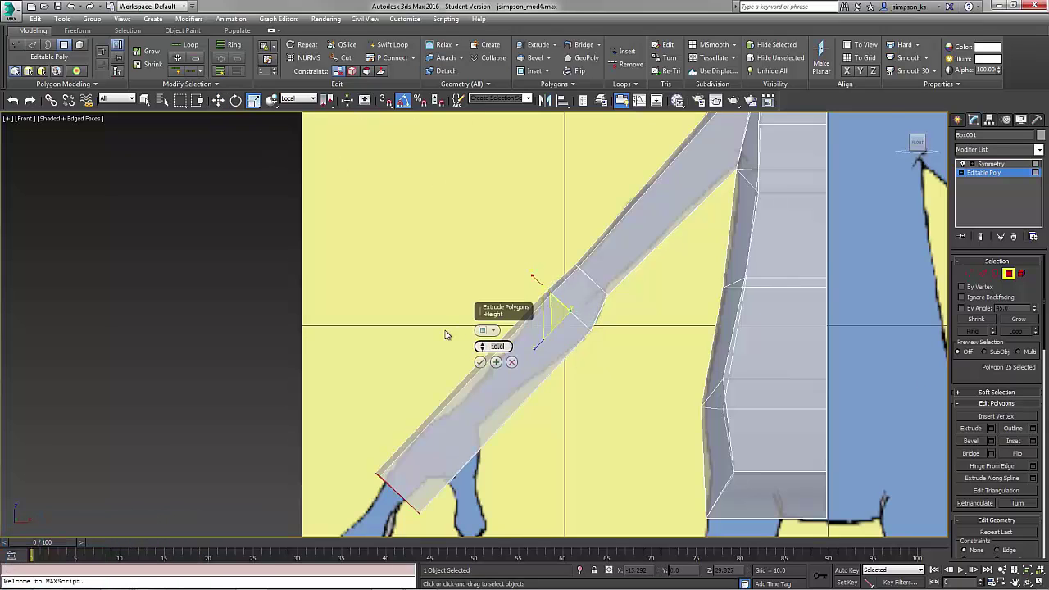
pyautogui.moveTo(510, 480); pyautogui.dragTo(578, 346, button='middle')
pyautogui.write('5')
pyautogui.press('Return')
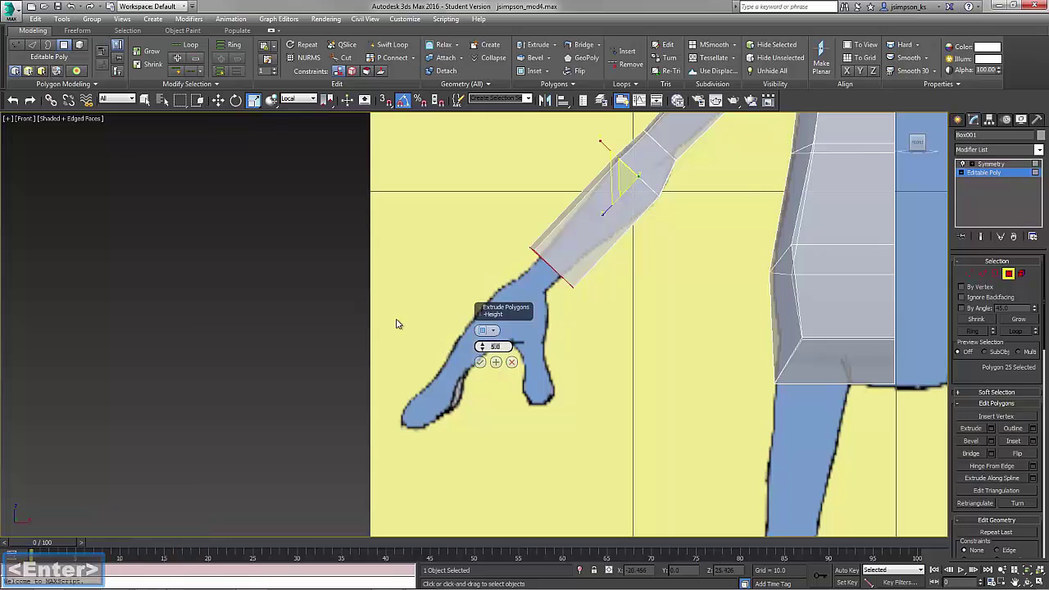
pyautogui.moveTo(531, 283); pyautogui.dragTo(557, 321)
# Step: Leave polygon editing and preview the arm and shoulder with NURMS smoothing
pyautogui.press('w')
pyautogui.click(1008, 274)
pyautogui.scroll(-6, 595, 328)
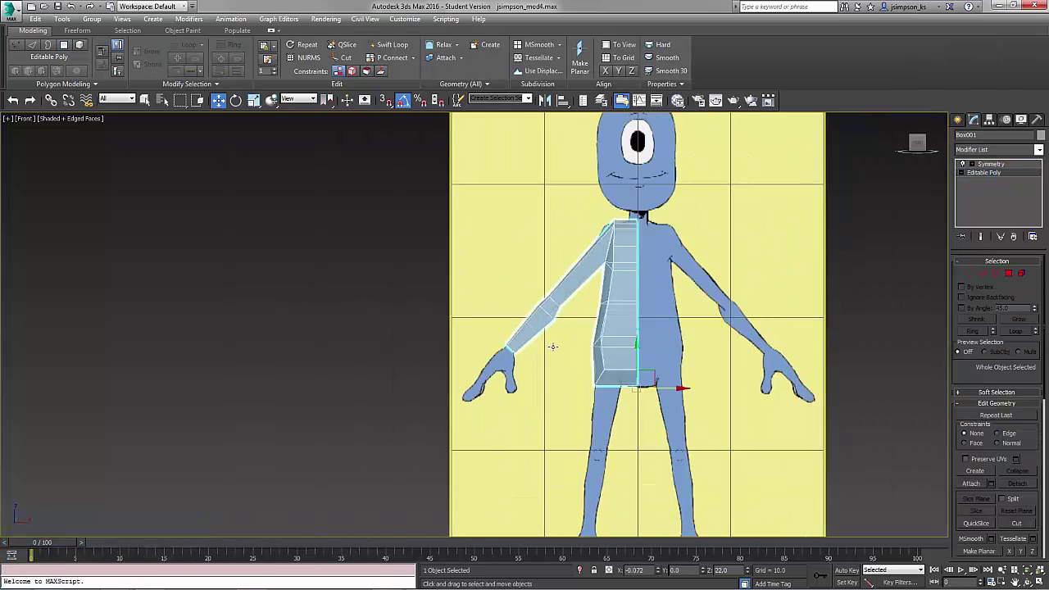
pyautogui.moveTo(553, 347); pyautogui.dragTo(489, 415, button='middle')
pyautogui.click(307, 58)
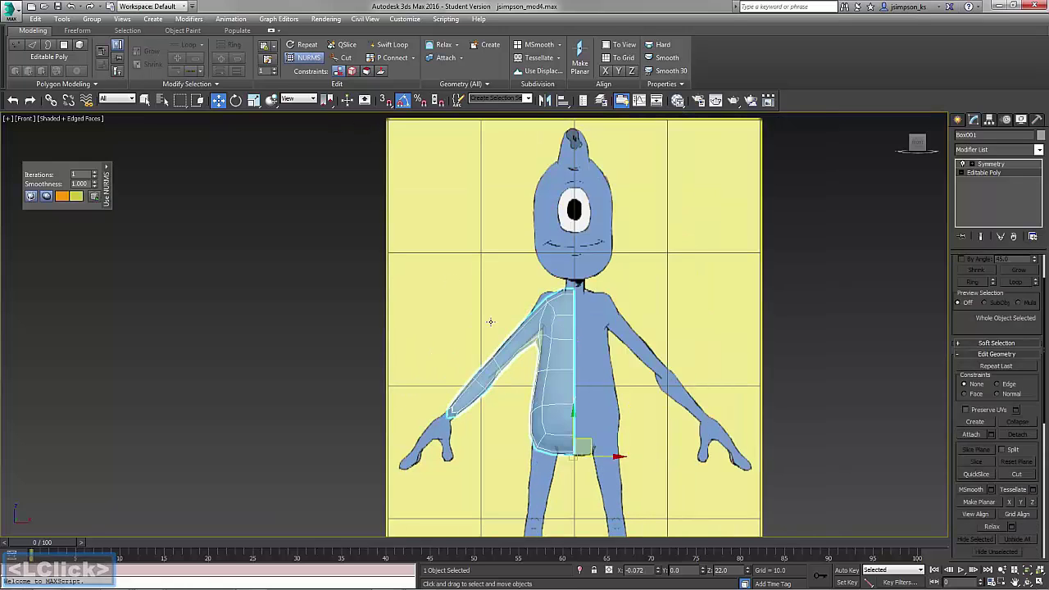
pyautogui.keyDown('ctrl'); pyautogui.keyDown('alt'); pyautogui.moveTo(579, 352); pyautogui.dragTo(505, 346, button='middle'); pyautogui.keyUp('alt'); pyautogui.keyUp('ctrl')
pyautogui.keyDown('ctrl'); pyautogui.keyDown('alt'); pyautogui.moveTo(504, 346); pyautogui.dragTo(494, 307, button='middle'); pyautogui.keyUp('alt'); pyautogui.keyUp('ctrl')
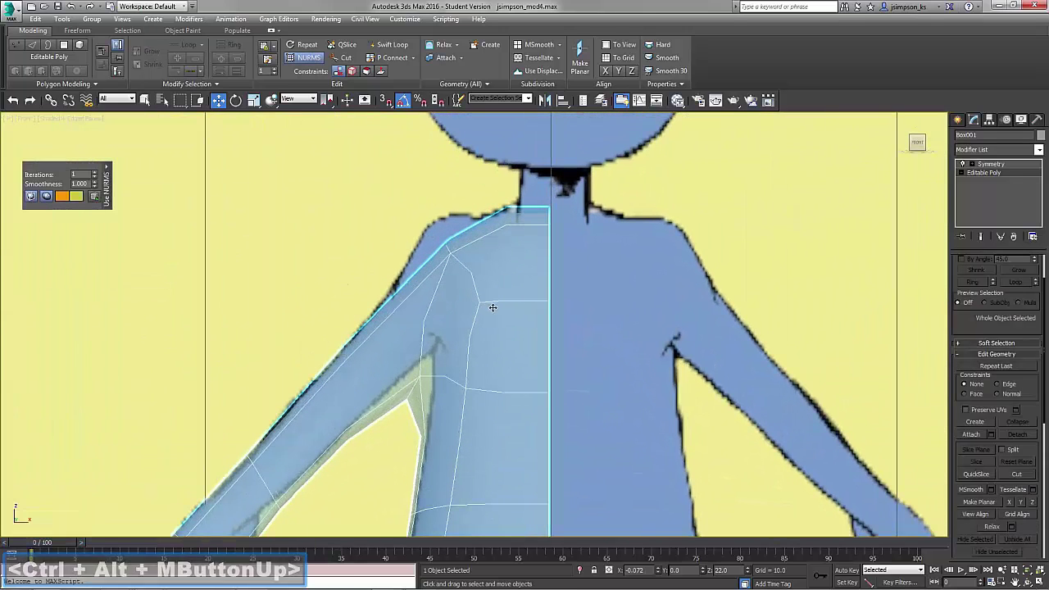
# Step: Move the shoulder's top corner vertices outward to the reference outline at vertex level and check them with NURMS smoothing
pyautogui.click(12, 71)
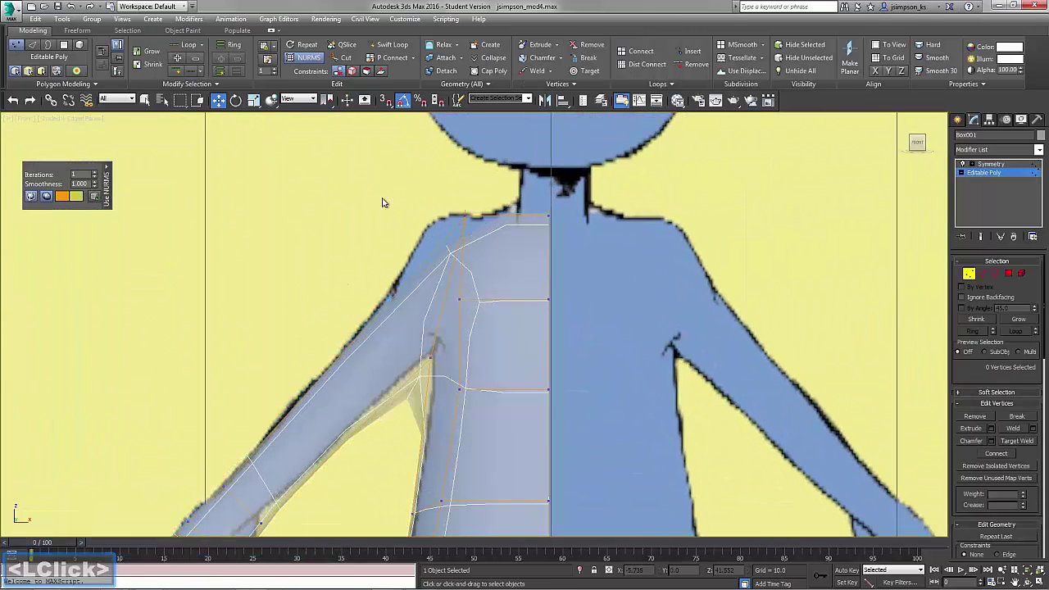
pyautogui.click(310, 58)
pyautogui.moveTo(447, 189); pyautogui.dragTo(467, 218)
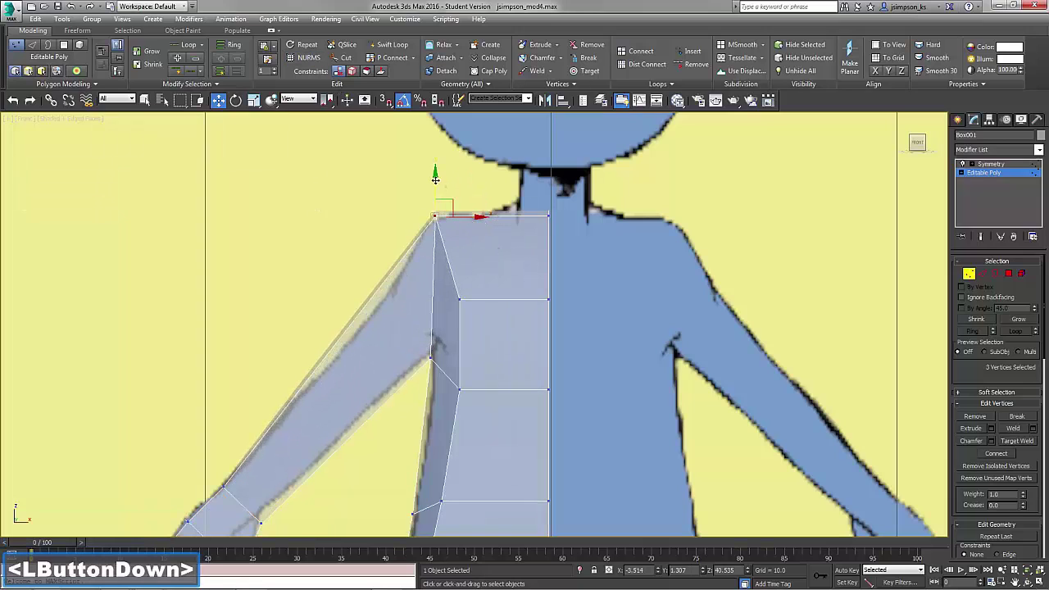
pyautogui.moveTo(434, 186); pyautogui.dragTo(433, 191)
pyautogui.click(293, 61)
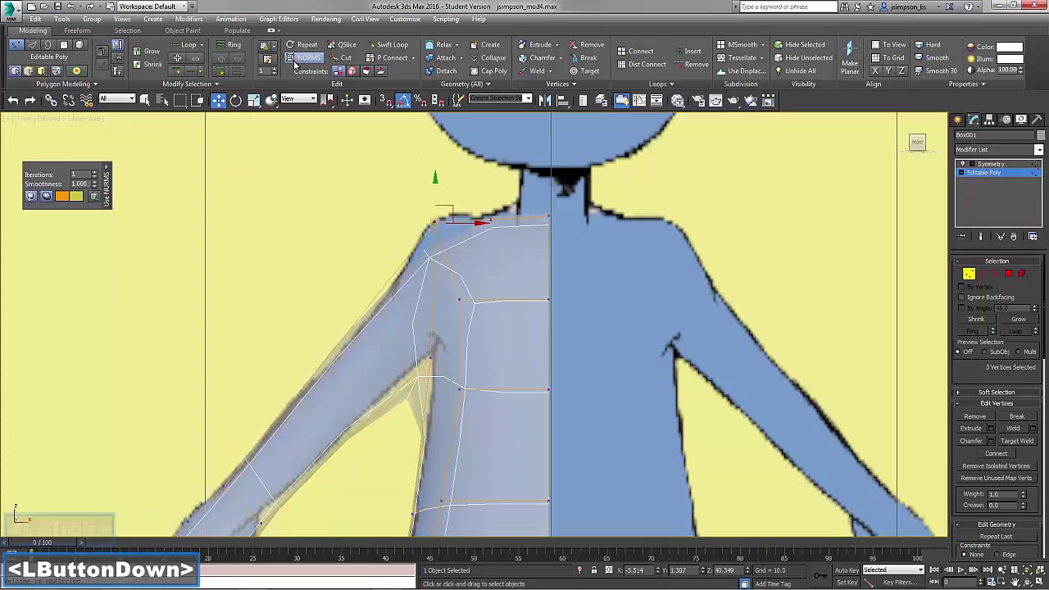
# Step: Add Swift Loop edge loops down the torso beside the neck and around the upper arm
pyautogui.click(293, 61)
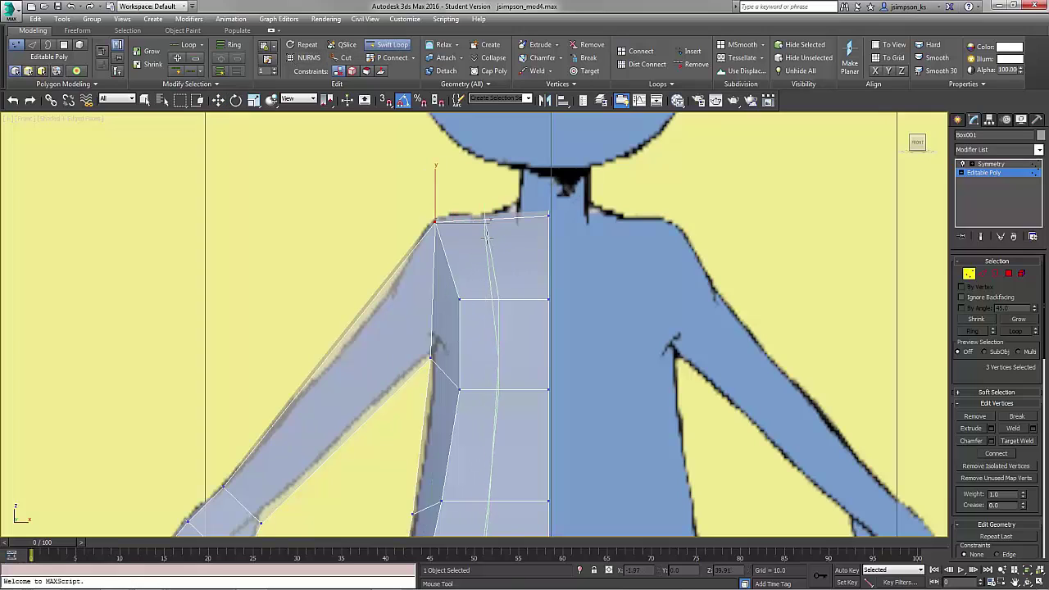
pyautogui.click(513, 236)
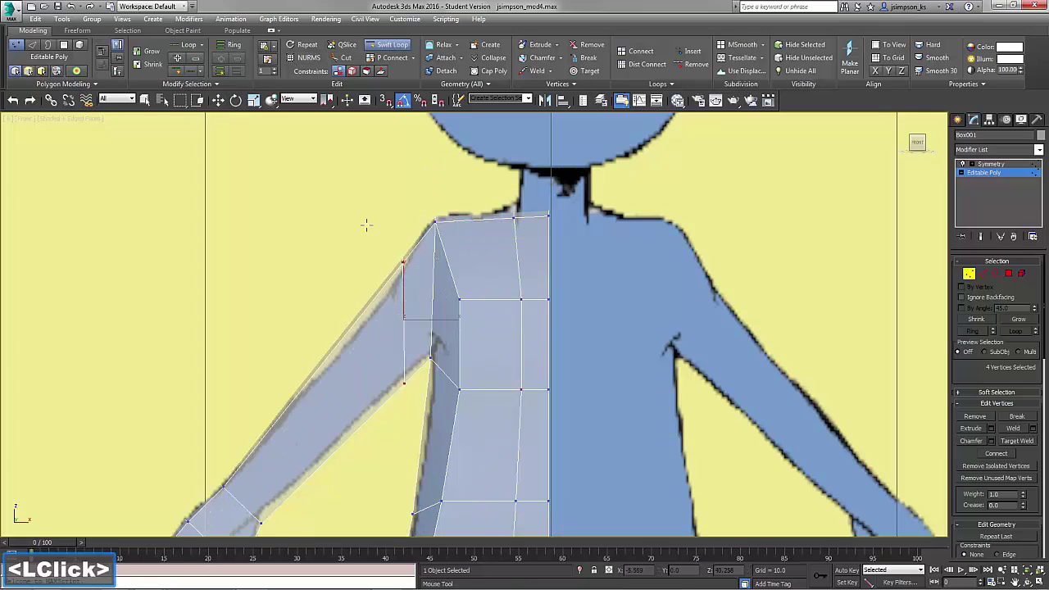
pyautogui.click(309, 58)
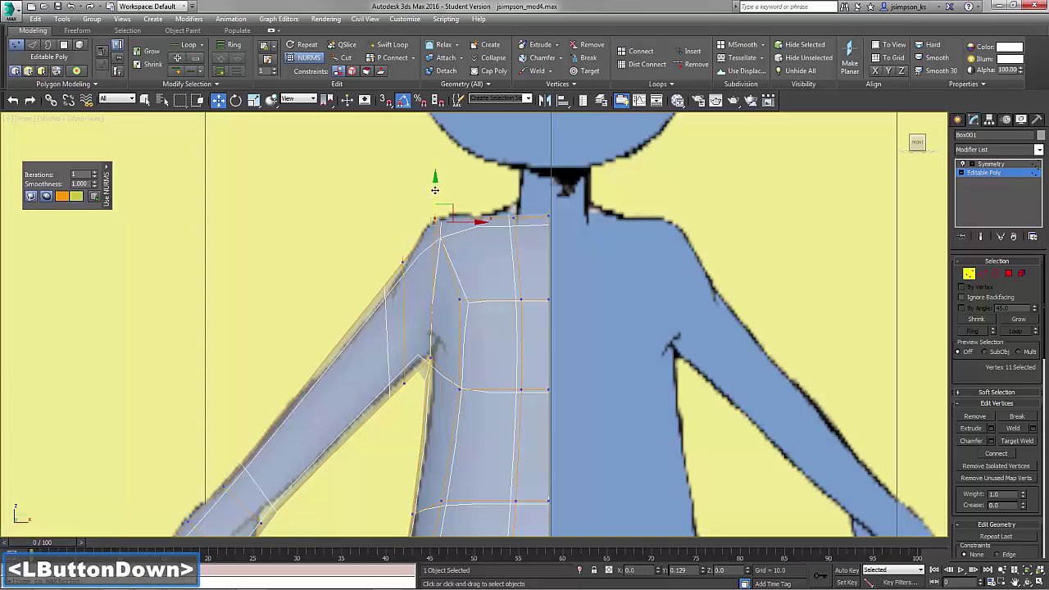
# Step: Try raising a single shoulder corner vertex to fit the smoothed shape to the reference shoulder
pyautogui.moveTo(433, 177); pyautogui.dragTo(433, 169)
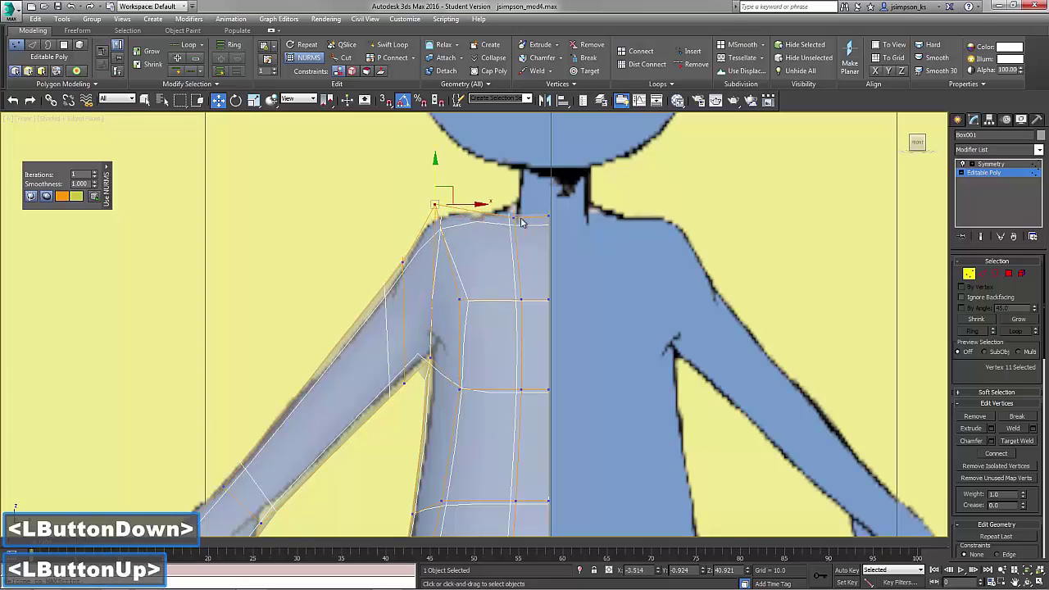
pyautogui.click(309, 59)
pyautogui.keyDown('alt'); pyautogui.moveTo(347, 332); pyautogui.dragTo(423, 335, button='middle'); pyautogui.keyUp('alt')
pyautogui.hotkey('ctrl', 'z')
# Step: Select the three vertices along the top of the shoulder and raise them together slightly
pyautogui.moveTo(404, 195); pyautogui.dragTo(459, 237)
pyautogui.keyDown('alt'); pyautogui.moveTo(459, 238); pyautogui.dragTo(411, 225, button='middle'); pyautogui.keyUp('alt')
pyautogui.keyDown('ctrl'); pyautogui.click(451, 275); pyautogui.keyUp('ctrl')
pyautogui.moveTo(396, 189); pyautogui.dragTo(396, 189)
pyautogui.keyDown('alt'); pyautogui.moveTo(396, 189); pyautogui.dragTo(382, 169, button='middle'); pyautogui.keyUp('alt')
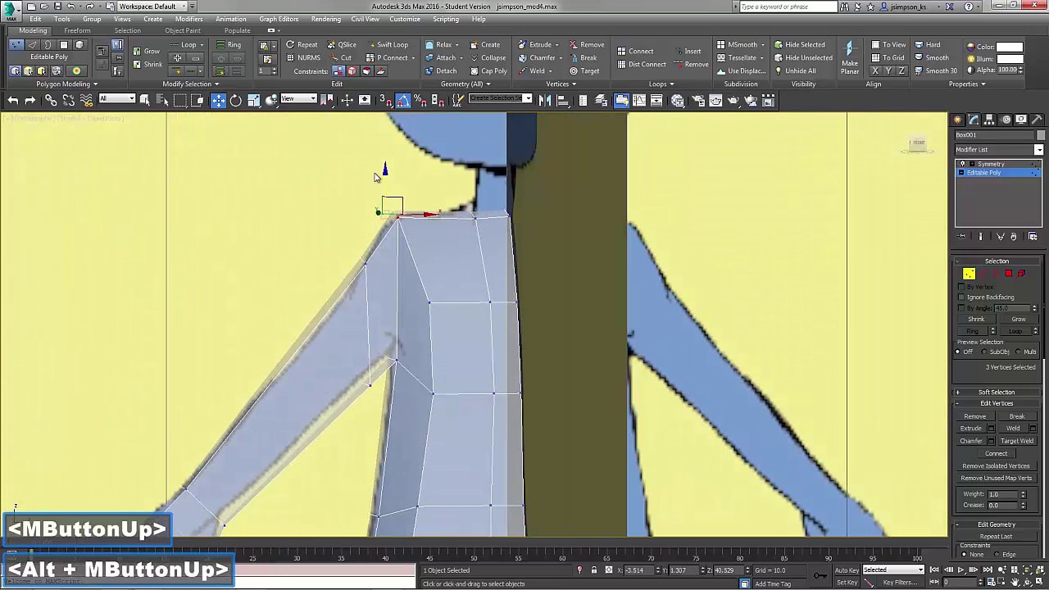
pyautogui.click(382, 168)
# Step: Extrude the torso's bottom polygon into a thigh, a 1.815 knee segment and a lower leg, scaled to the front reference
pyautogui.click(530, 312)
pyautogui.scroll(-6, 463, 298)
pyautogui.moveTo(530, 311); pyautogui.dragTo(476, 310, button='middle')
pyautogui.click(1009, 274)
pyautogui.keyDown('alt'); pyautogui.moveTo(463, 383); pyautogui.dragTo(490, 343, button='middle'); pyautogui.keyUp('alt')
pyautogui.click(430, 435)
pyautogui.keyDown('alt'); pyautogui.moveTo(435, 441); pyautogui.dragTo(427, 482, button='middle'); pyautogui.keyUp('alt')
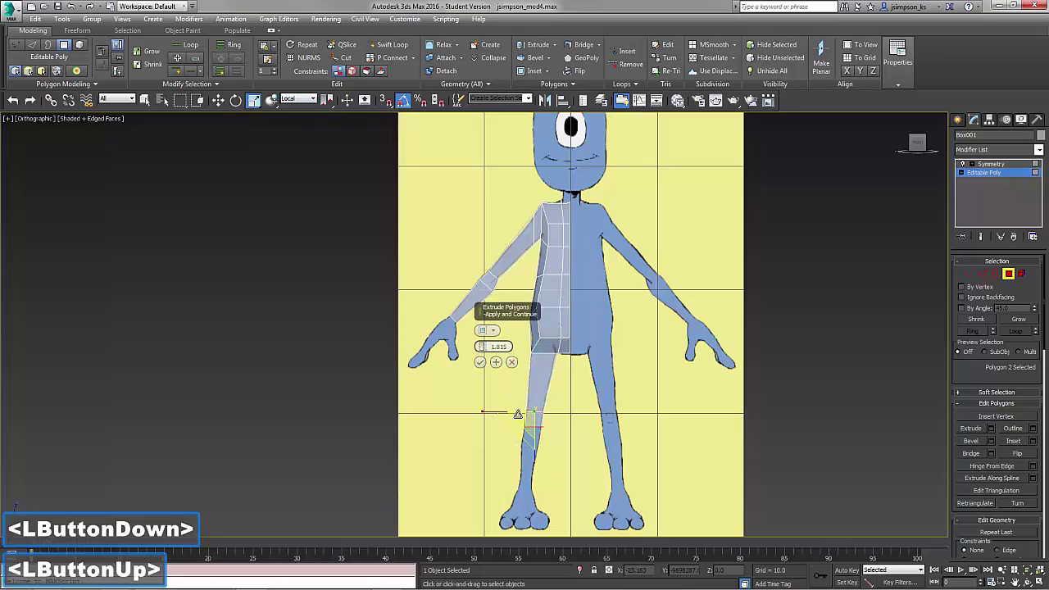
pyautogui.press('w')
pyautogui.moveTo(482, 347); pyautogui.dragTo(506, 295)
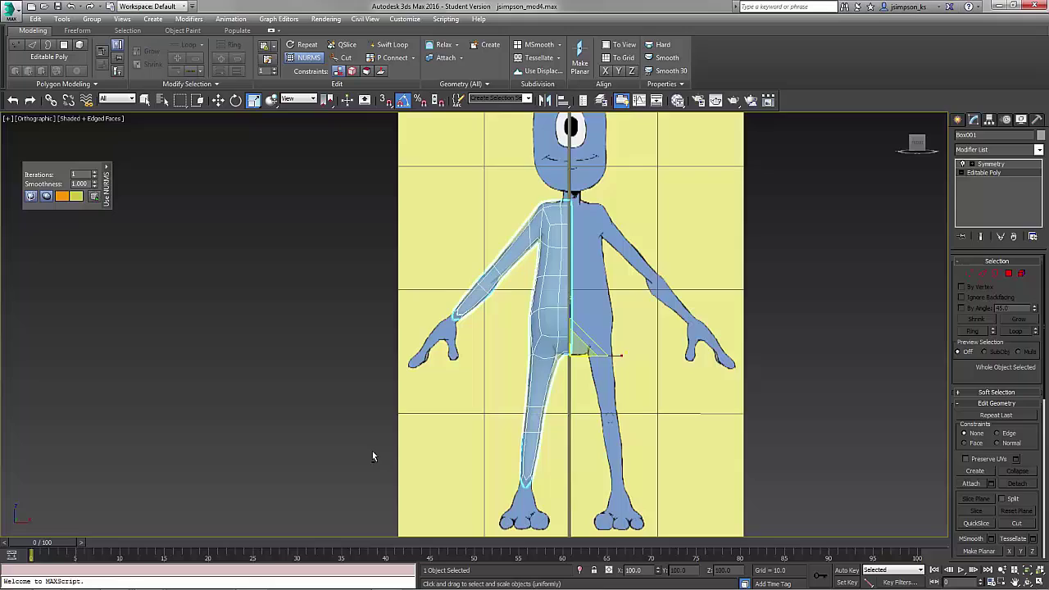
# Step: Inspect the NURMS-smoothed torso, arm and leg from the front and side, and turn the smoothing off
pyautogui.keyDown('alt'); pyautogui.moveTo(372, 451); pyautogui.dragTo(447, 426, button='middle'); pyautogui.keyUp('alt')
pyautogui.click(459, 369)
pyautogui.keyDown('alt'); pyautogui.moveTo(463, 367); pyautogui.dragTo(535, 353, button='middle'); pyautogui.keyUp('alt')
pyautogui.moveTo(535, 354); pyautogui.dragTo(405, 344)
pyautogui.click(580, 369)
pyautogui.click(304, 57)
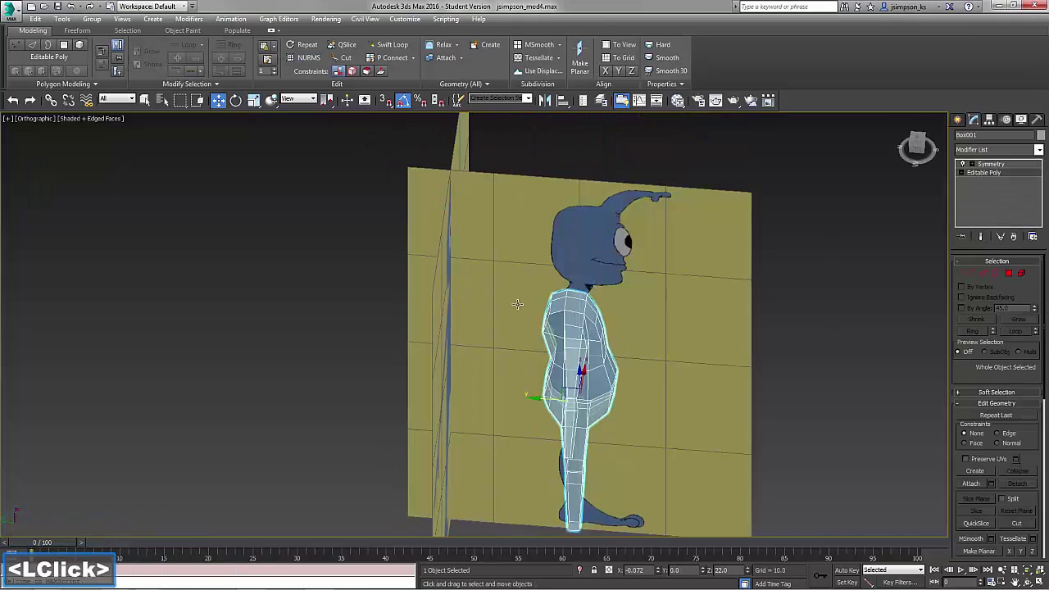
# Step: Try extruding the edge at the top of the torso beside the neck at edge level
pyautogui.scroll(5, 517, 304)
pyautogui.keyDown('alt'); pyautogui.moveTo(517, 304); pyautogui.dragTo(574, 319, button='middle'); pyautogui.keyUp('alt')
pyautogui.click(990, 164)
pyautogui.click(983, 172)
pyautogui.keyDown('alt'); pyautogui.moveTo(606, 287); pyautogui.dragTo(647, 287, button='middle'); pyautogui.keyUp('alt')
pyautogui.press('2')
pyautogui.click(463, 254)
pyautogui.keyDown('alt'); pyautogui.moveTo(525, 287); pyautogui.dragTo(560, 301, button='middle'); pyautogui.keyUp('alt')
pyautogui.click(560, 300)
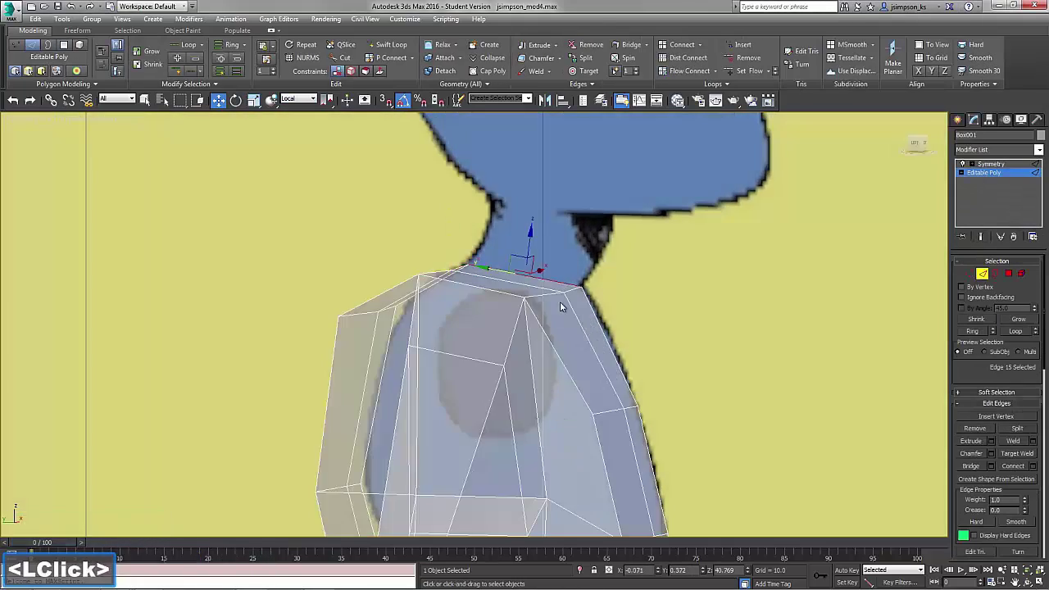
pyautogui.click(990, 441)
pyautogui.moveTo(481, 330); pyautogui.dragTo(483, 361)
pyautogui.click(512, 362)
# Step: Try extruding the neck-base polygon on top of the torso by 1.524 and adjusting its upper face
pyautogui.keyDown('alt'); pyautogui.moveTo(512, 362); pyautogui.dragTo(529, 241, button='middle'); pyautogui.keyUp('alt')
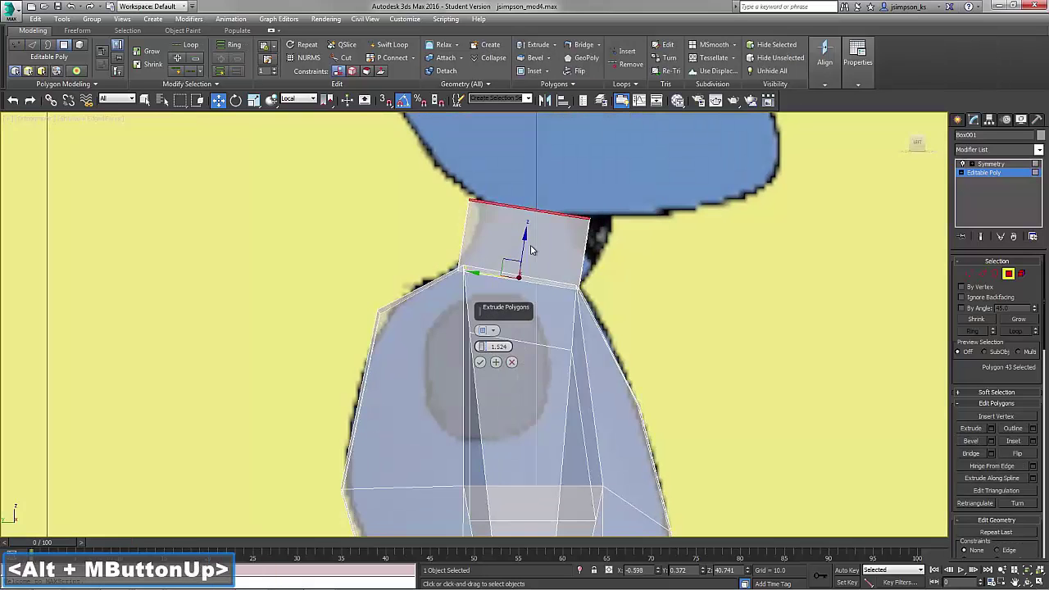
pyautogui.press('4')
pyautogui.click(532, 217)
pyautogui.click(990, 428)
pyautogui.click(480, 362)
pyautogui.moveTo(552, 176)
pyautogui.mouseDown()
pyautogui.moveTo(554, 194)
pyautogui.moveTo(571, 178)
pyautogui.mouseUp()
pyautogui.press('e')
pyautogui.press('f')
pyautogui.keyDown('alt'); pyautogui.moveTo(594, 309); pyautogui.dragTo(631, 352, button='middle'); pyautogui.keyUp('alt')
# Step: Undo the neck extrusion and the adjustments to its upper face
pyautogui.hotkey('ctrl', 'z')
pyautogui.hotkey('ctrl', 'z')
pyautogui.hotkey('ctrl', 'z')
pyautogui.hotkey('ctrl', 'z')
pyautogui.hotkey('ctrl', 'z')
# Step: Extrude the neck-base polygon by 0.926, shift its upper face to follow the reference, and extrude it once more
pyautogui.click(991, 428)
pyautogui.press('f')
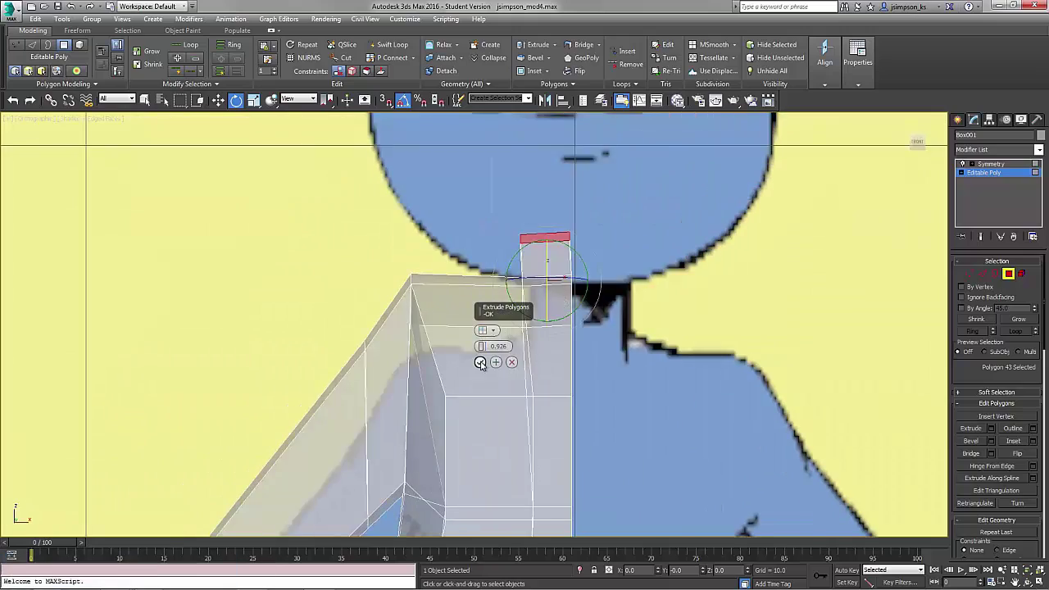
pyautogui.click(480, 362)
pyautogui.keyDown('alt'); pyautogui.moveTo(480, 362); pyautogui.dragTo(603, 326, button='middle'); pyautogui.keyUp('alt')
pyautogui.press('w')
pyautogui.moveTo(503, 239); pyautogui.dragTo(520, 244)
pyautogui.click(991, 429)
pyautogui.click(480, 362)
pyautogui.press('f')
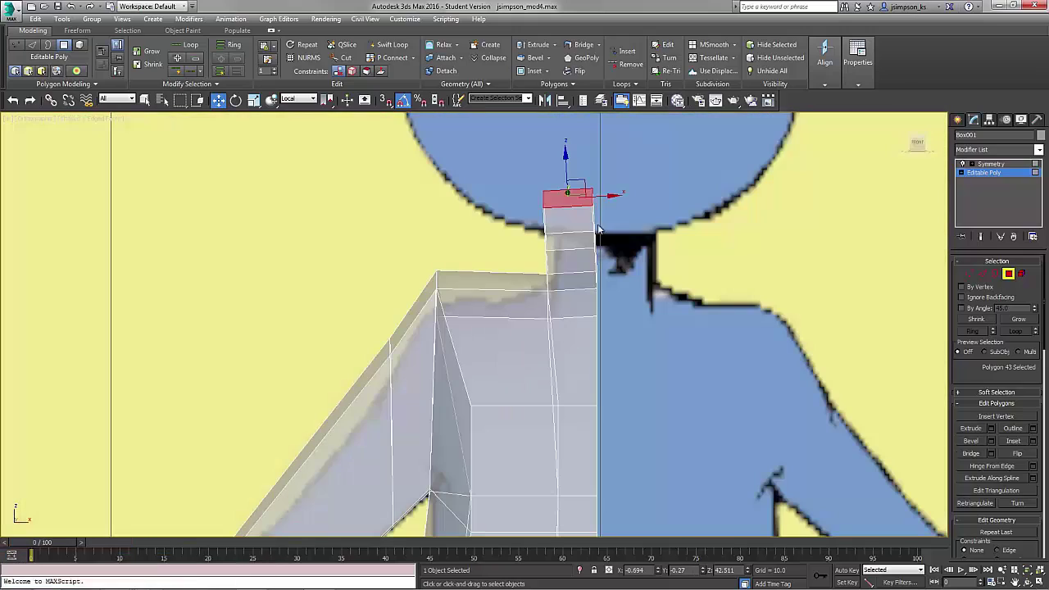
# Step: Set the reference coordinate system to World and select the vertices at the top of the neck
pyautogui.press('1')
pyautogui.moveTo(489, 146); pyautogui.dragTo(631, 248)
pyautogui.keyDown('alt'); pyautogui.moveTo(631, 248); pyautogui.dragTo(574, 271, button='middle'); pyautogui.keyUp('alt')
pyautogui.click(299, 100)
pyautogui.click(293, 126)
pyautogui.press('f')
pyautogui.moveTo(501, 149); pyautogui.dragTo(632, 202)
pyautogui.keyDown('alt'); pyautogui.moveTo(590, 201); pyautogui.dragTo(656, 234, button='middle'); pyautogui.keyUp('alt')
# Step: Delete the neck's inner polygons facing the mirror plane
pyautogui.click(775, 240)
pyautogui.press('4')
pyautogui.press('Delete')
pyautogui.keyDown('alt'); pyautogui.moveTo(776, 240); pyautogui.dragTo(680, 230, button='middle'); pyautogui.keyUp('alt')
# Step: Show the body with Symmetry applied and inspect the mirrored torso, arms and legs from several angles
pyautogui.click(990, 164)
pyautogui.scroll(-6, 793, 289)
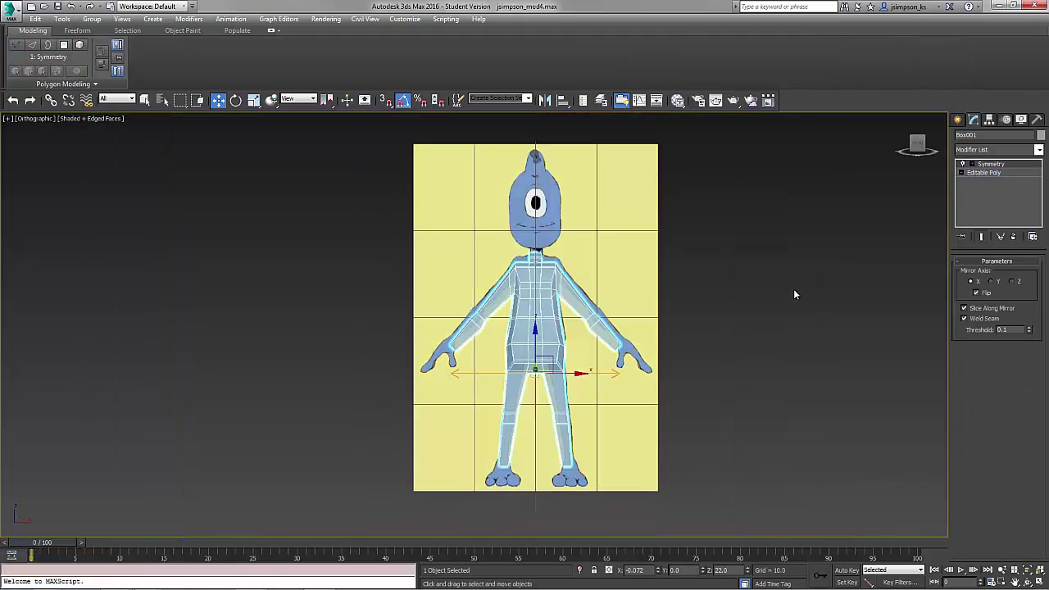
pyautogui.keyDown('alt'); pyautogui.moveTo(473, 414); pyautogui.dragTo(518, 427, button='middle'); pyautogui.keyUp('alt')
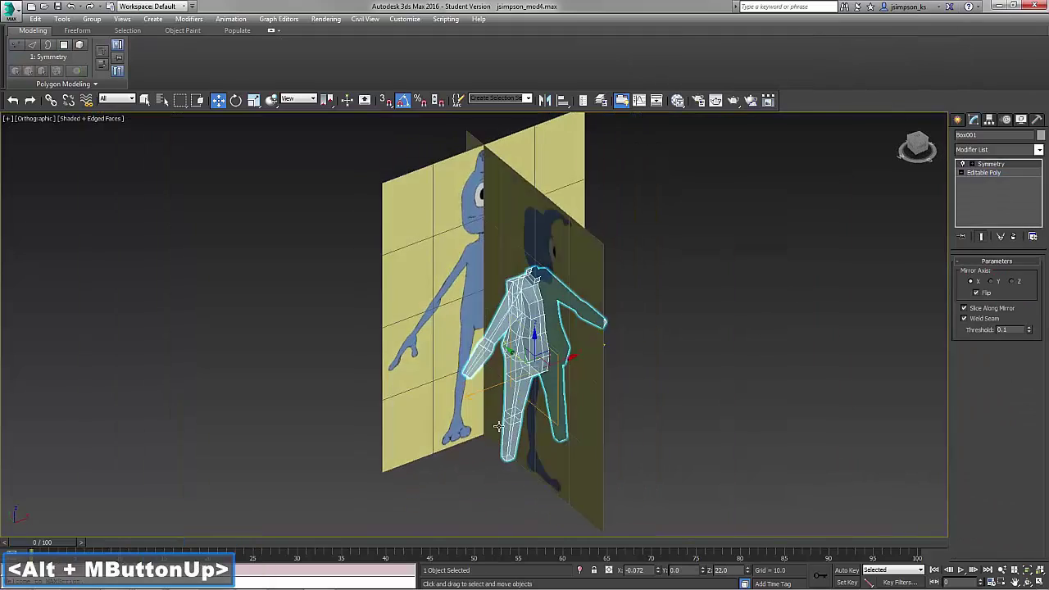
pyautogui.scroll(6, 500, 422)
pyautogui.moveTo(513, 382); pyautogui.dragTo(513, 430, button='middle')
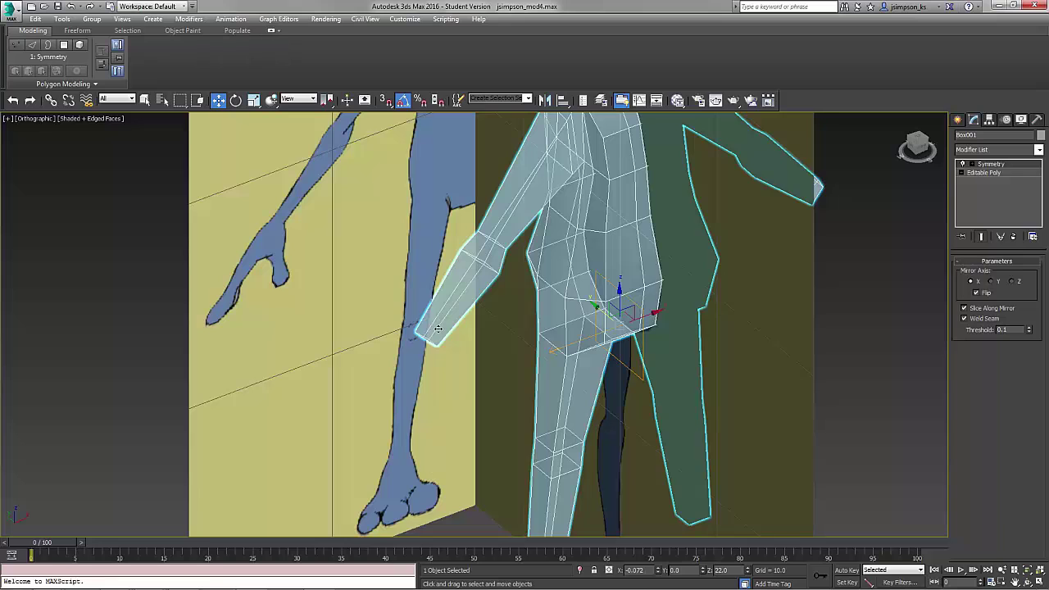
pyautogui.moveTo(439, 327); pyautogui.dragTo(420, 410, button='middle')
# Step: Add edge loops running along the arm, torso and leg of the base mesh with Swift Loop
pyautogui.click(983, 172)
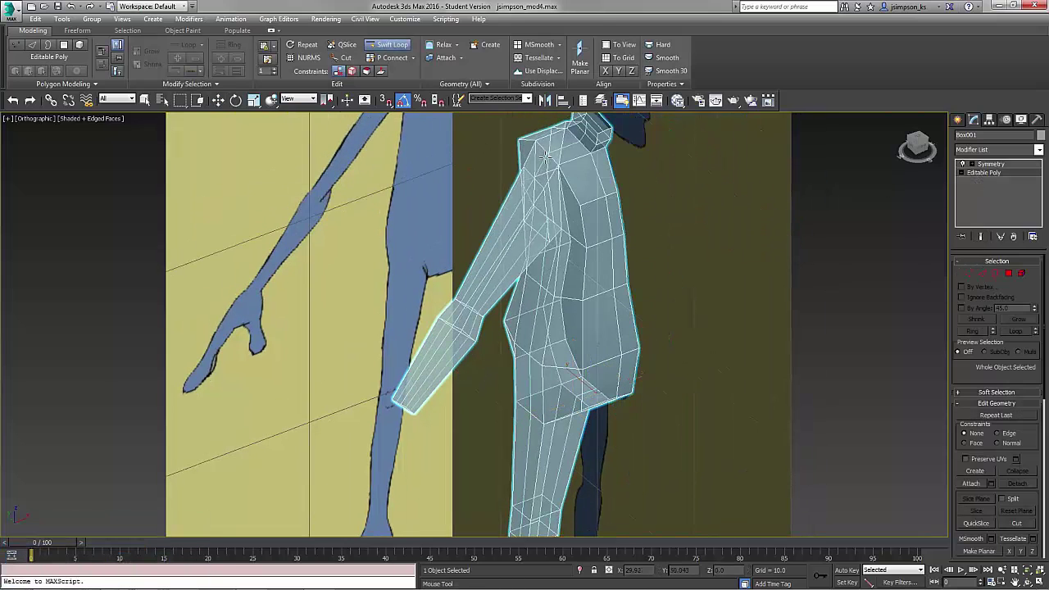
pyautogui.rightClick(674, 212)
pyautogui.keyDown('alt'); pyautogui.moveTo(676, 211); pyautogui.dragTo(721, 180, button='middle'); pyautogui.keyUp('alt')
pyautogui.moveTo(838, 178); pyautogui.dragTo(841, 300, button='middle')
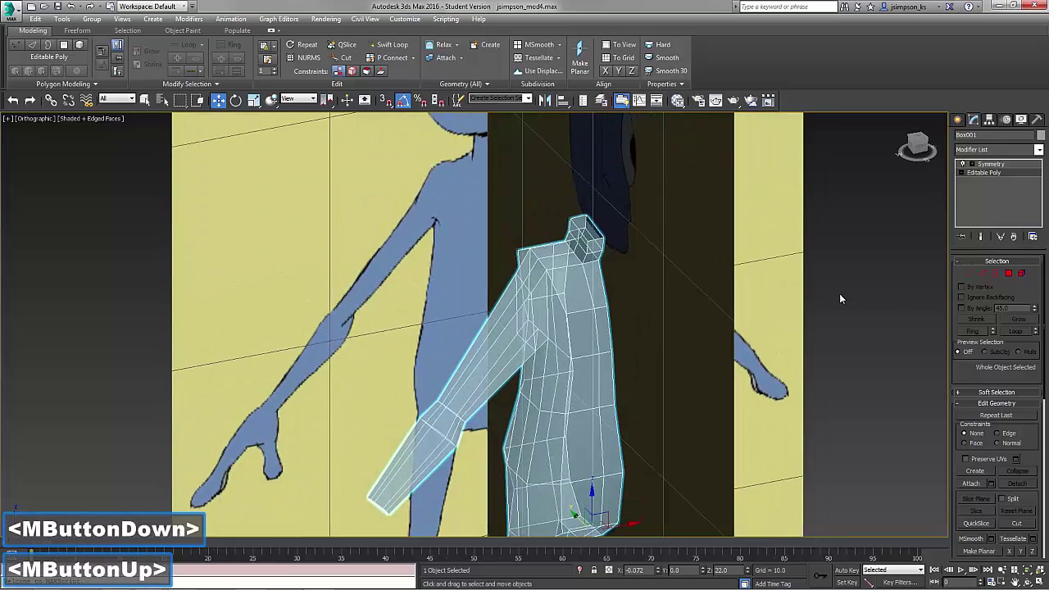
# Step: Select two edges at the base of the neck and review the half body against the reference images
pyautogui.click(982, 274)
pyautogui.scroll(5, 678, 213)
pyautogui.keyDown('ctrl'); pyautogui.click(695, 231); pyautogui.keyUp('ctrl')
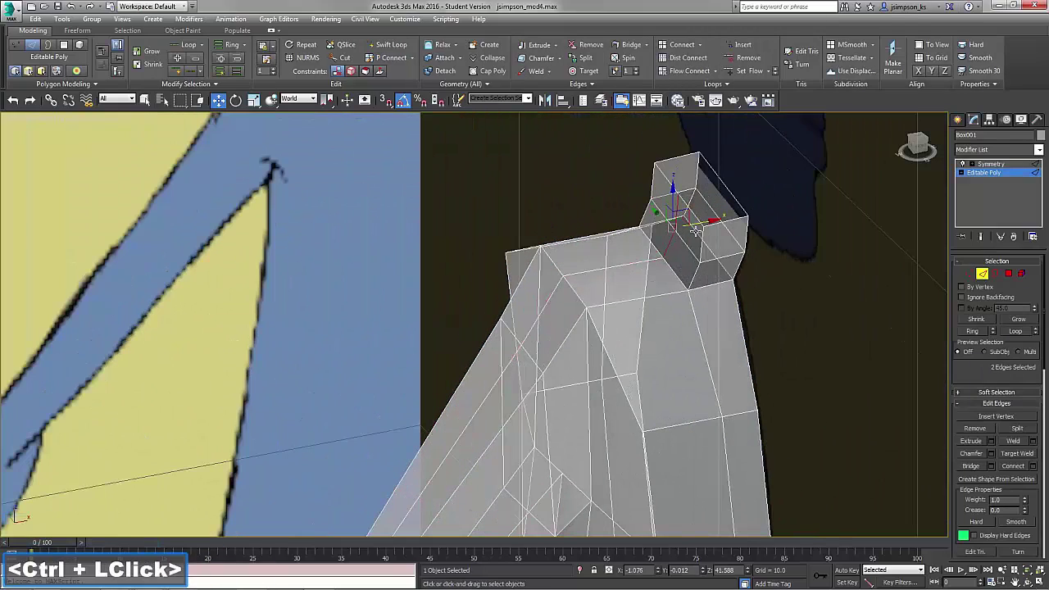
pyautogui.moveTo(553, 212); pyautogui.dragTo(574, 311, button='middle')
pyautogui.scroll(-4, 497, 235)
pyautogui.scroll(-4, 480, 331)
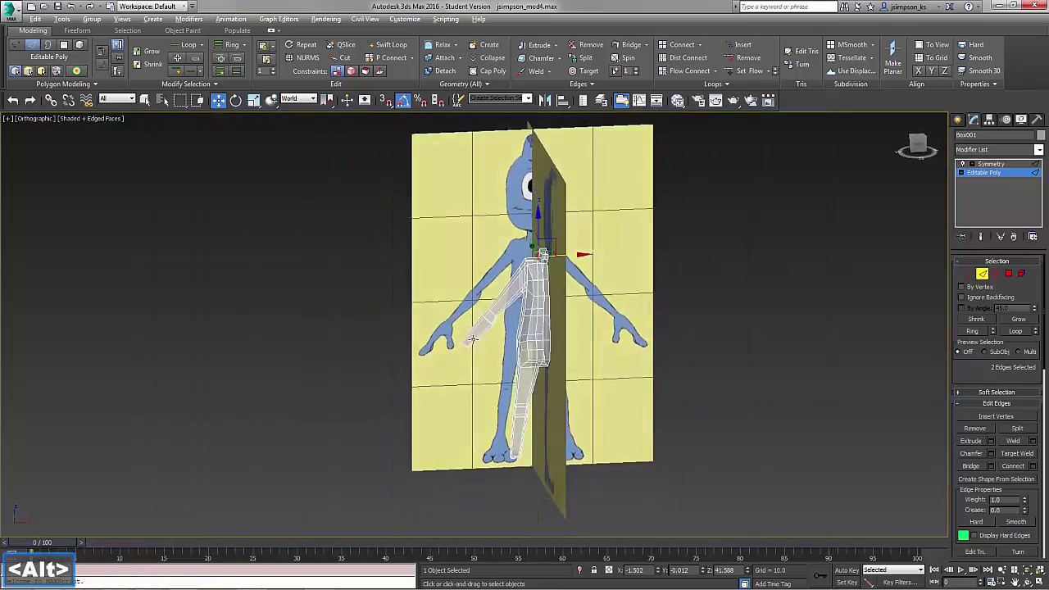
pyautogui.scroll(2, 876, 297)
pyautogui.click(996, 287)
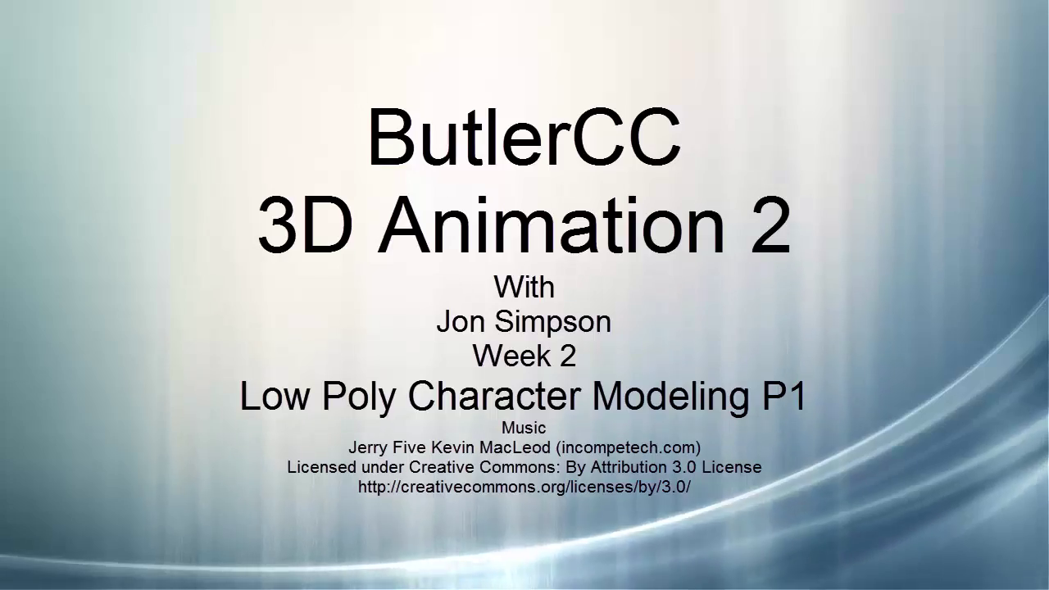